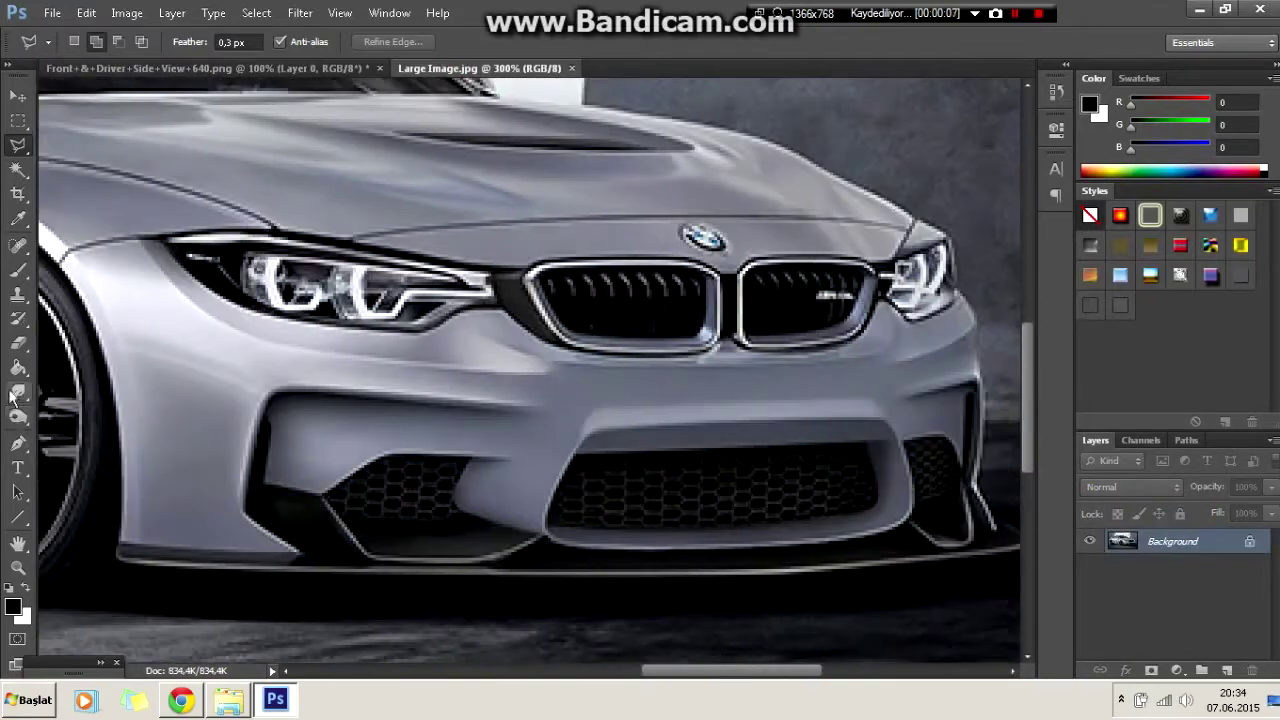
# Trace the BMW front bumper outline with the Pen tool, adding curved anchor points.
pyautogui.click(18, 443)
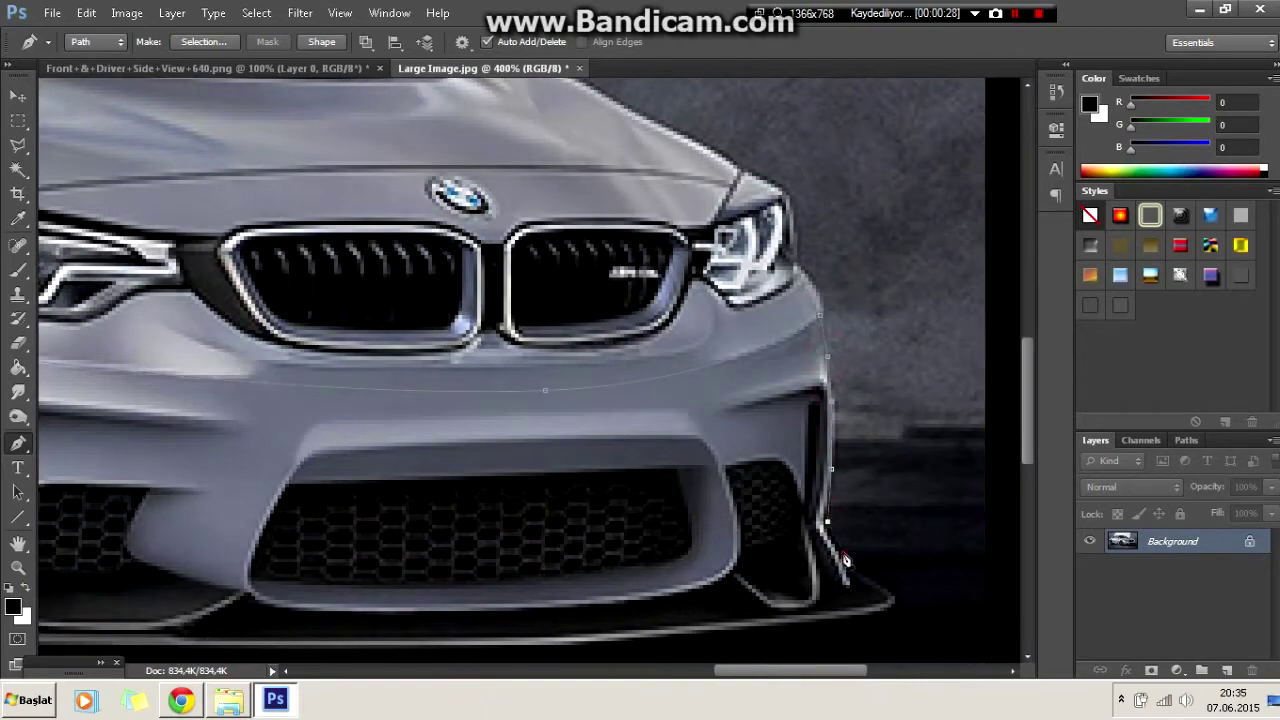
pyautogui.moveTo(878, 620); pyautogui.dragTo(877, 577)
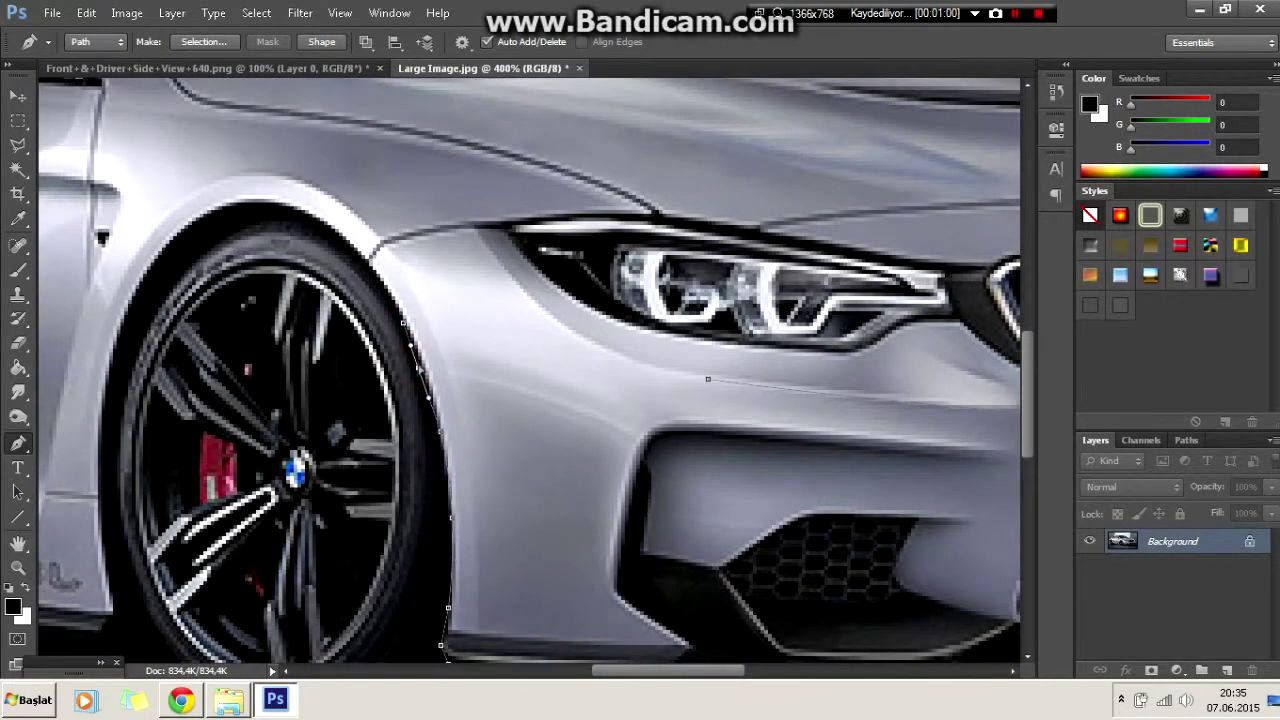
pyautogui.click(640, 364)
pyautogui.moveTo(504, 313); pyautogui.dragTo(558, 327)
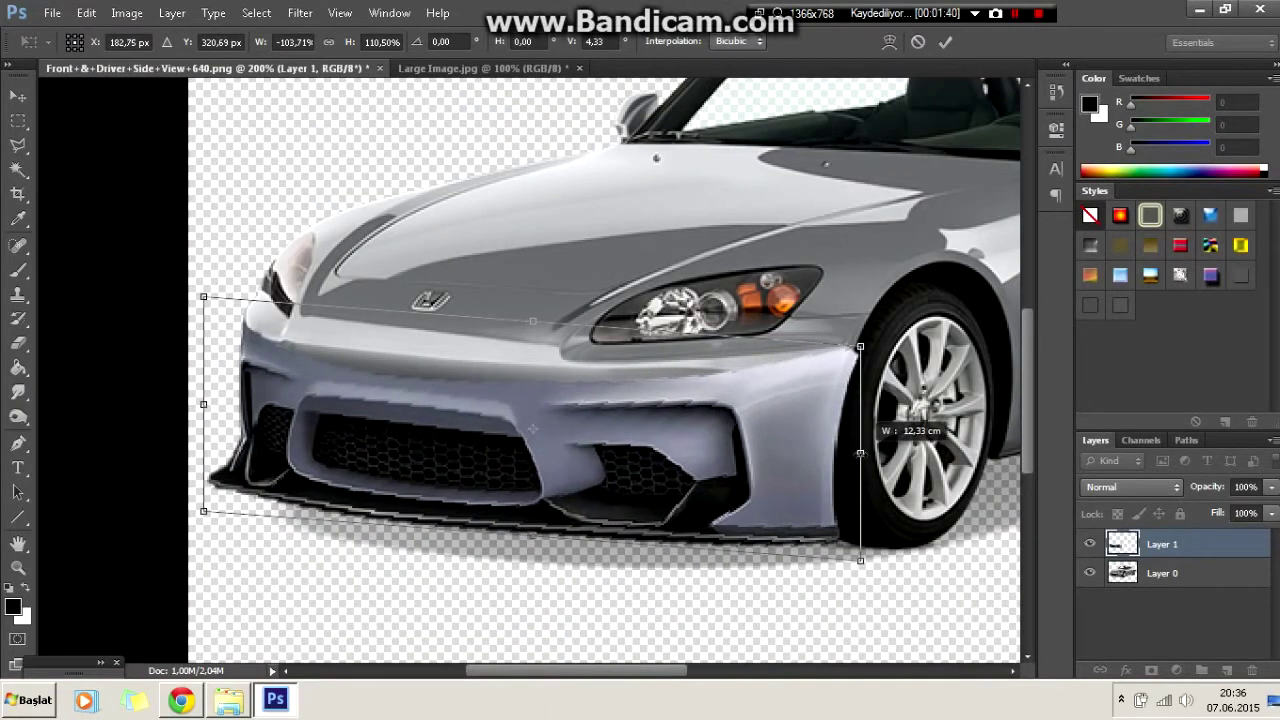
# Stretch the pasted bumper and warp its top corners to fit the Honda's nose.
pyautogui.moveTo(860, 453); pyautogui.dragTo(859, 453)
pyautogui.moveTo(533, 325); pyautogui.dragTo(540, 294)
pyautogui.rightClick(762, 392)
pyautogui.click(800, 508)
pyautogui.moveTo(860, 313)
pyautogui.mouseDown()
pyautogui.moveTo(875, 315)
pyautogui.moveTo(866, 323)
pyautogui.mouseUp()
pyautogui.moveTo(203, 263); pyautogui.dragTo(210, 238)
pyautogui.press('Return')
# Erase the leftover edges around the fitted bumper with the Eraser.
pyautogui.hotkey('ctrl', '-')
pyautogui.hotkey('ctrl', '-')
pyautogui.hotkey('ctrl', '+')
pyautogui.hotkey('ctrl', '+')
pyautogui.press('e')
pyautogui.click(95, 42)
pyautogui.press('Escape')
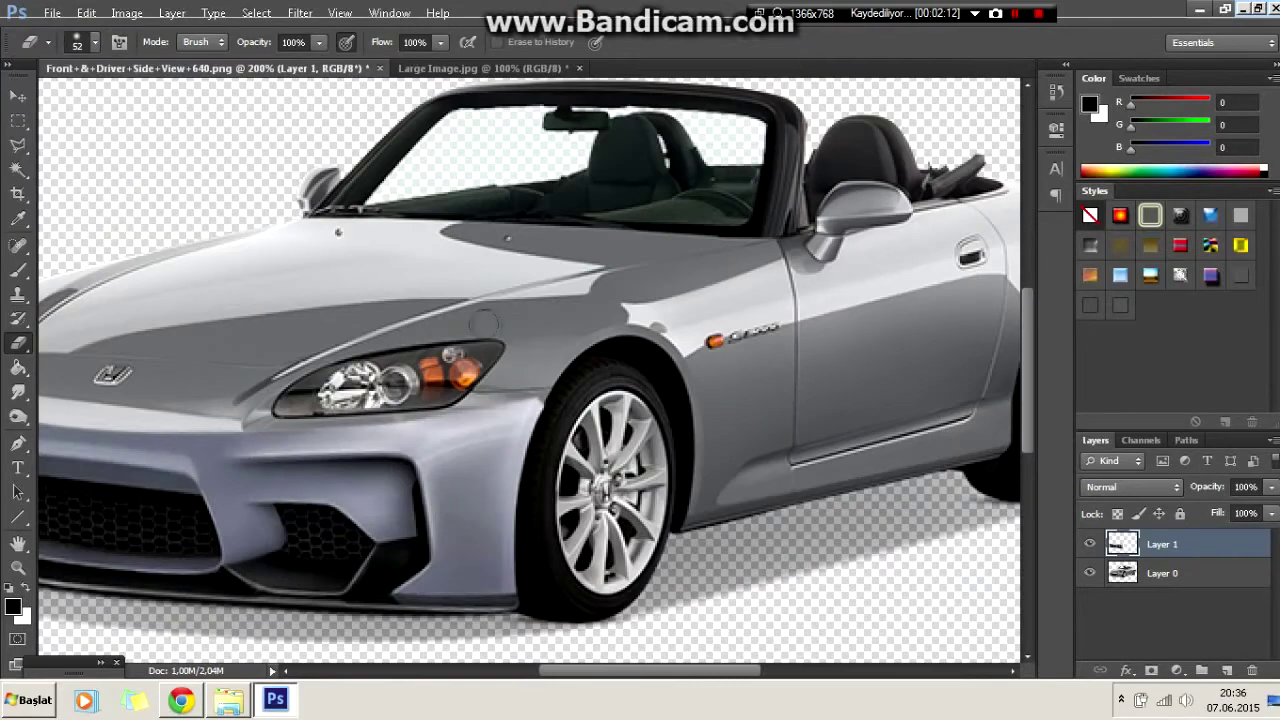
pyautogui.hotkey('ctrl', '-')
pyautogui.hotkey('ctrl', '+')
pyautogui.hscroll(2, 514, 320)
# Return to the BMW photo and zoom in on its side skirt.
pyautogui.hotkey('ctrl', 'Tab')
pyautogui.press('l')
pyautogui.hotkey('ctrl', '+')
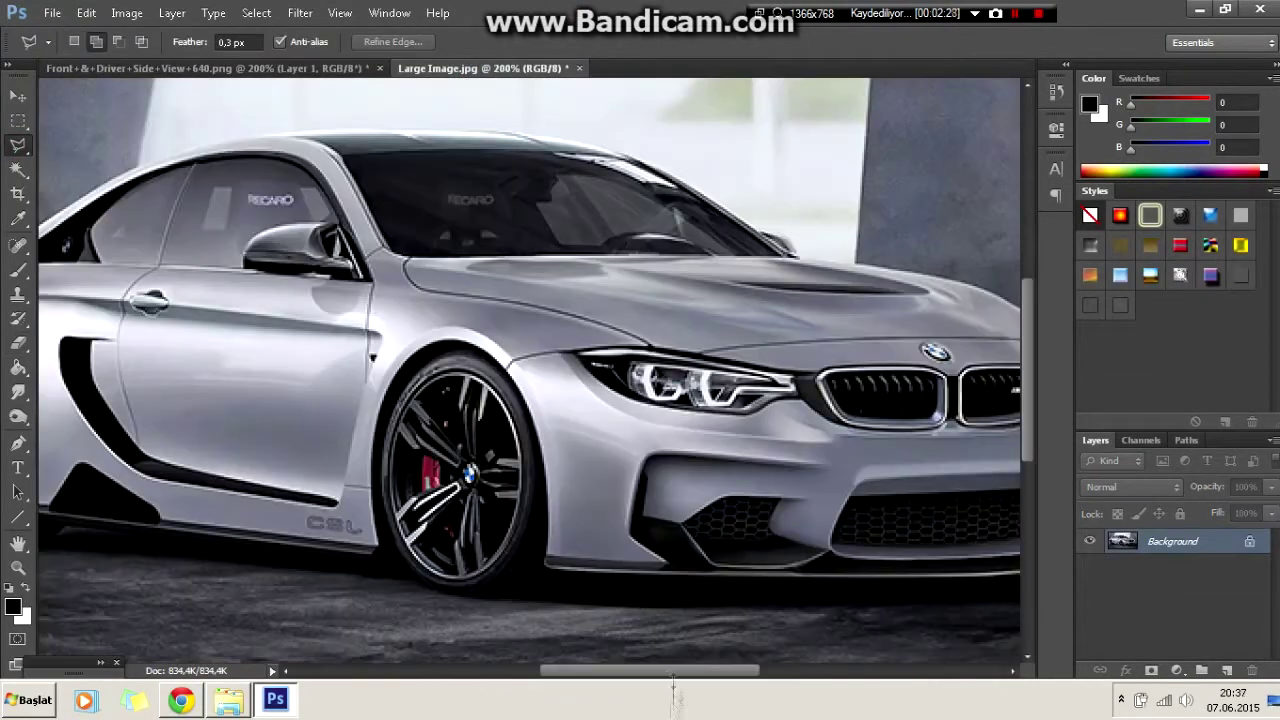
# Lasso the BMW side skirt and paste it into the Honda image as Layer 2.
pyautogui.hotkey('ctrl', '+')
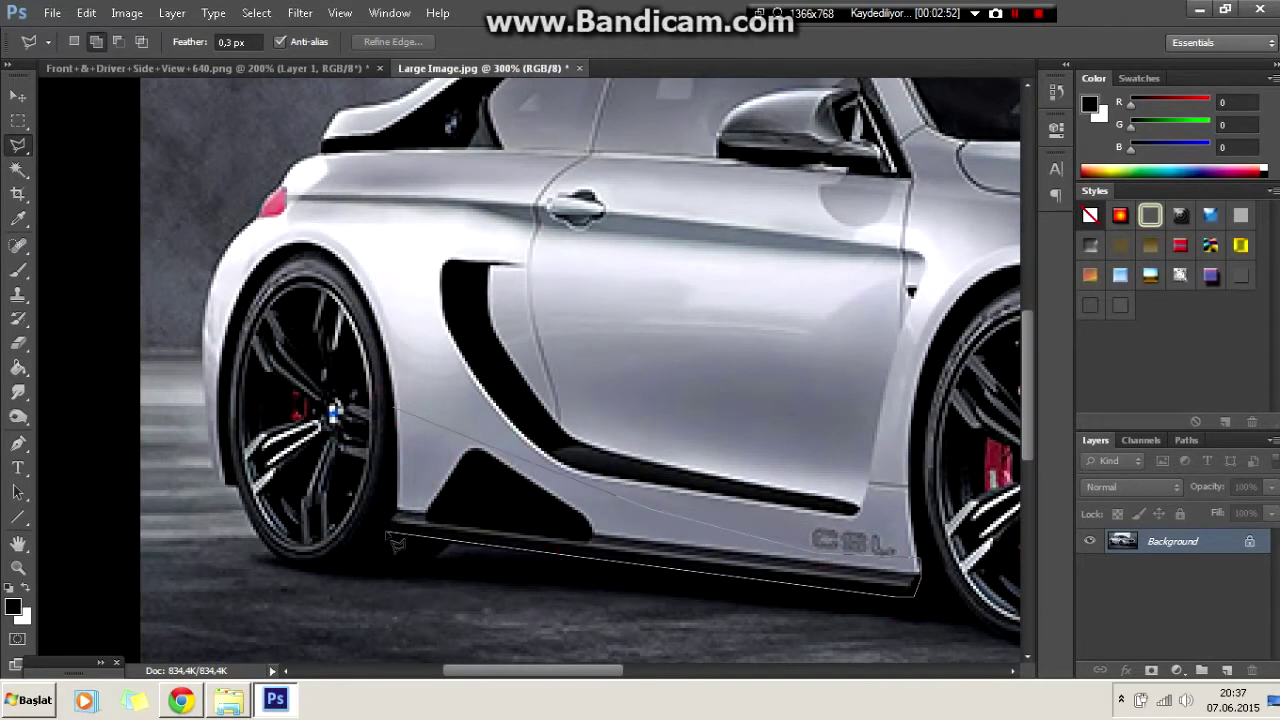
pyautogui.click(392, 512)
pyautogui.hotkey('ctrl', 'c')
pyautogui.hotkey('ctrl', 'Tab')
pyautogui.hotkey('ctrl', 'v')
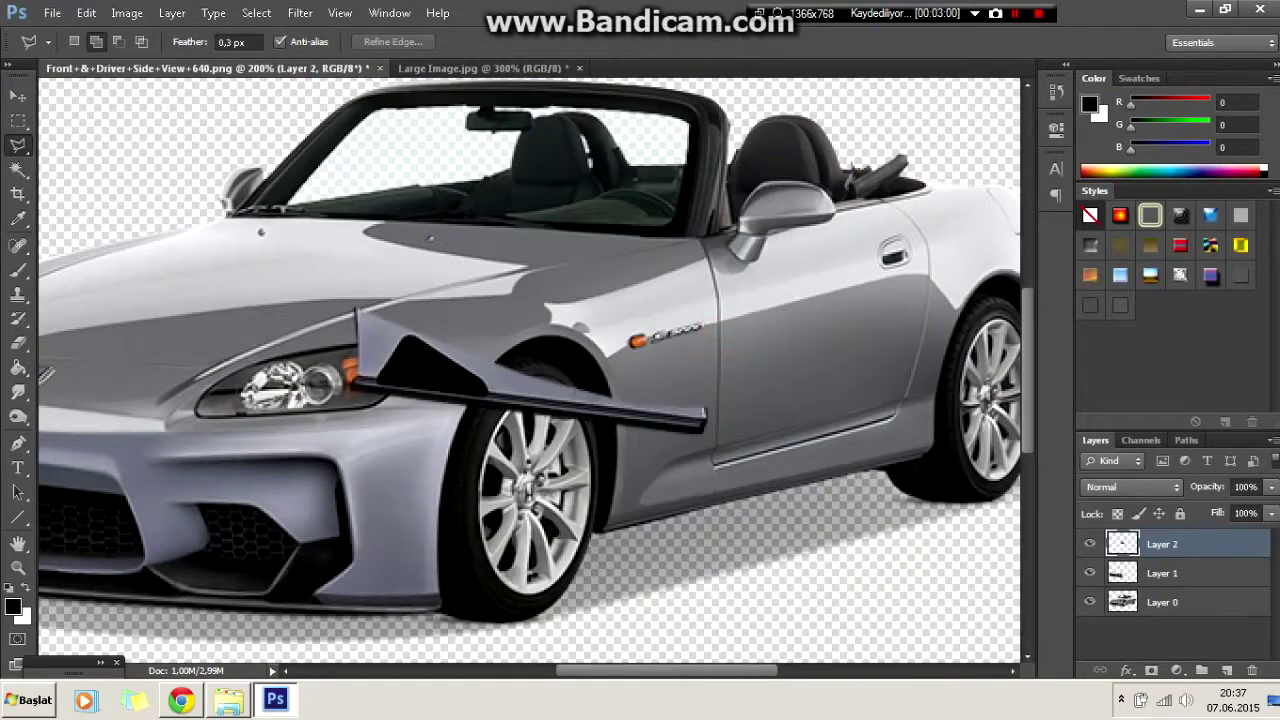
# Flip the side skirt horizontally and move it under the Honda's doors.
pyautogui.hotkey('ctrl', 't')
pyautogui.rightClick(580, 190)
pyautogui.click(626, 412)
pyautogui.moveTo(520, 400); pyautogui.dragTo(780, 490)
pyautogui.hotkey('ctrl', '+')
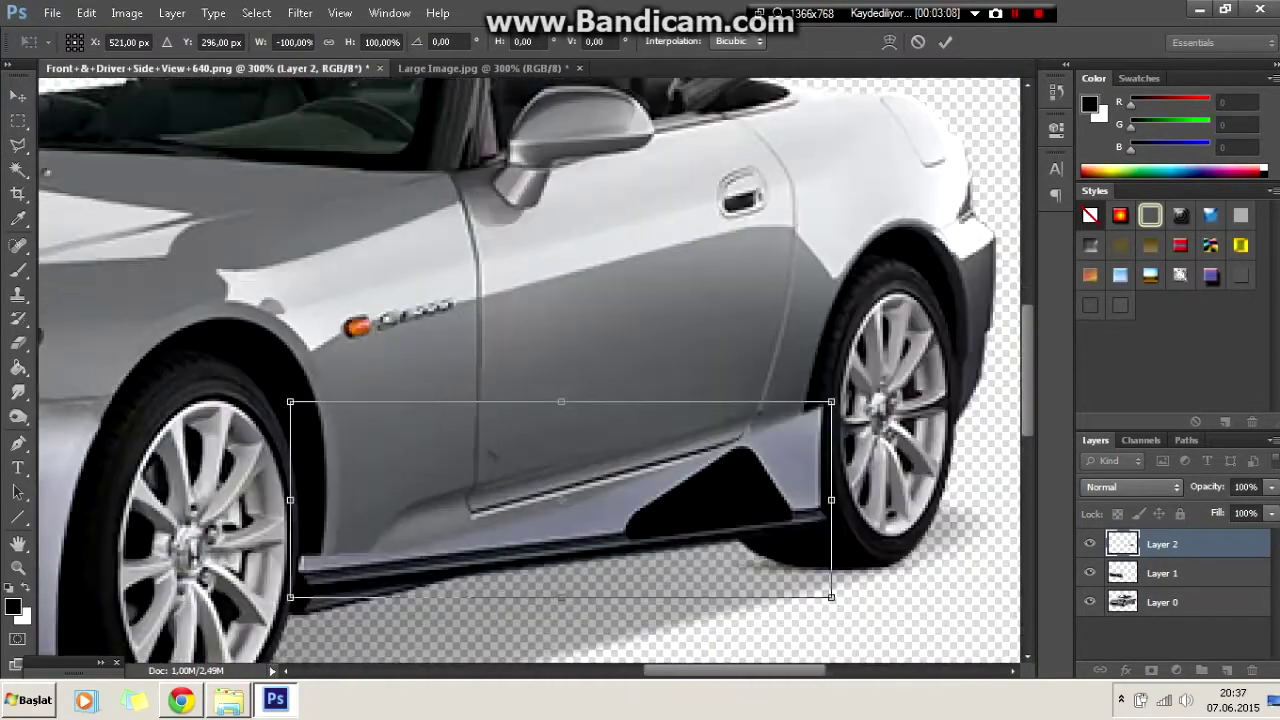
# Apply a perspective transform so the skirt matches the car's angle and front wheel.
pyautogui.rightClick(289, 197)
pyautogui.click(323, 294)
pyautogui.moveTo(290, 424); pyautogui.dragTo(290, 474)
pyautogui.moveTo(831, 424); pyautogui.dragTo(812, 426)
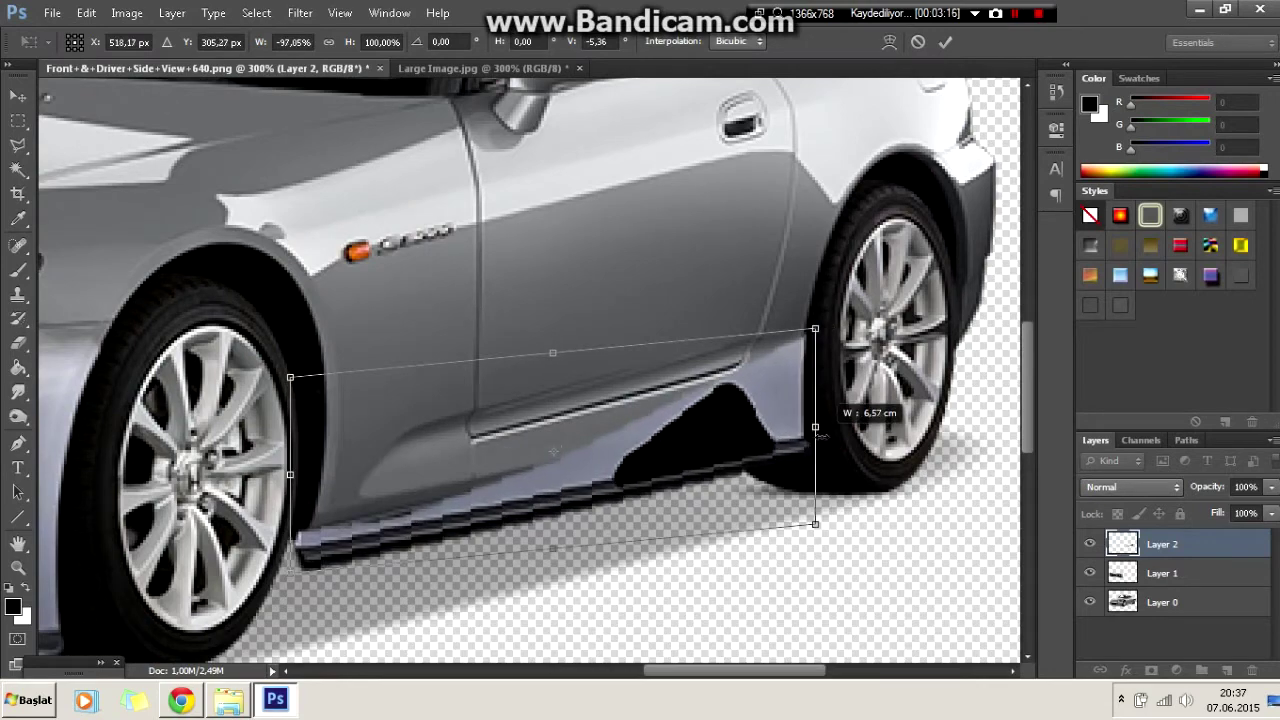
pyautogui.moveTo(290, 474); pyautogui.dragTo(296, 466)
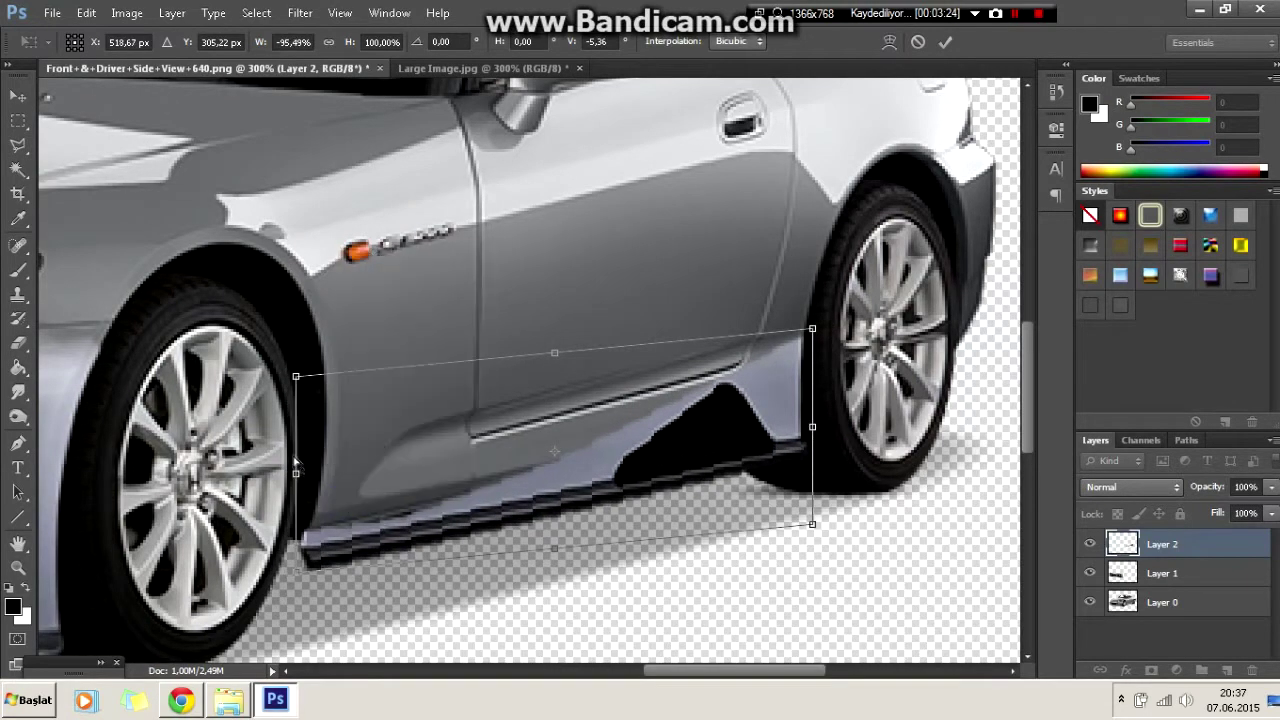
pyautogui.press('Return')
# Erase the side skirt's rough edges with a resized eraser brush.
pyautogui.press('l')
pyautogui.hscroll(-5, 688, 652)
pyautogui.hotkey('ctrl', '+')
pyautogui.press('e')
pyautogui.click(94, 42)
pyautogui.click(405, 395)
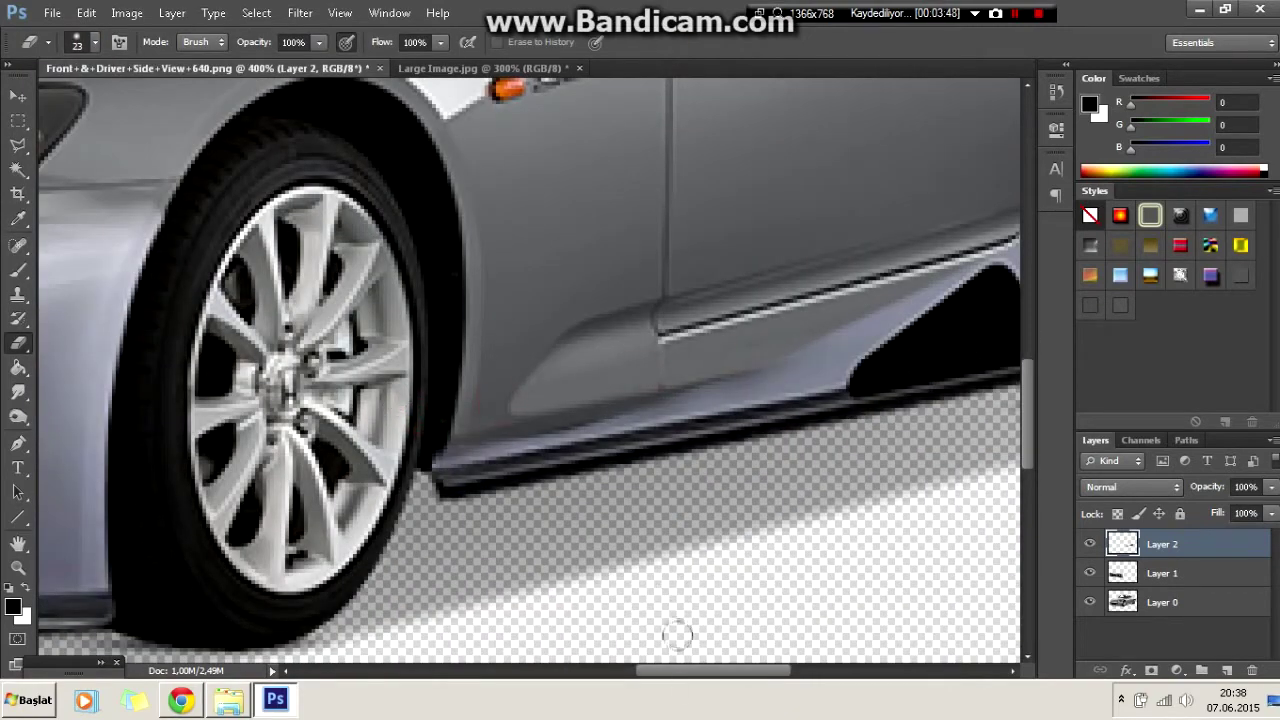
pyautogui.hscroll(5, 678, 590)
pyautogui.scroll(-3, 657, 230)
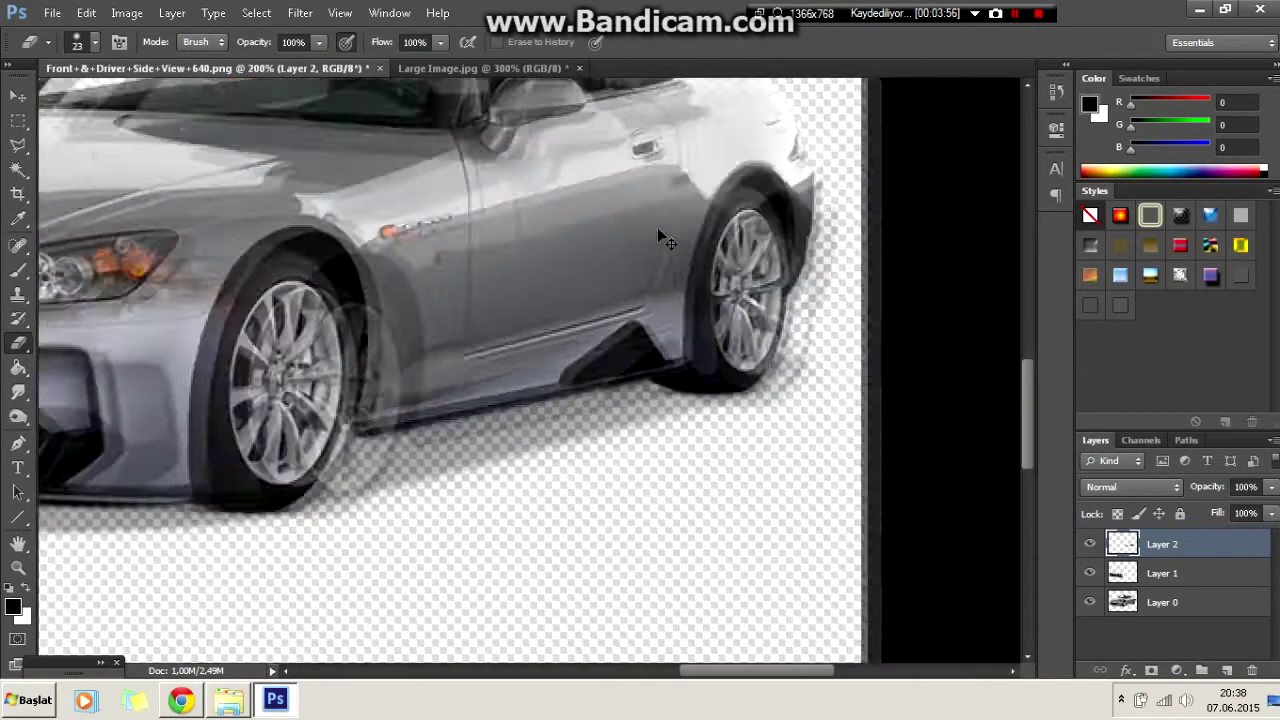
pyautogui.scroll(-2, 657, 230)
pyautogui.scroll(2, 657, 230)
# Back in the BMW photo, begin outlining the side vent with the Polygonal Lasso.
pyautogui.click(452, 68)
pyautogui.press('l')
pyautogui.click(520, 243)
pyautogui.click(410, 234)
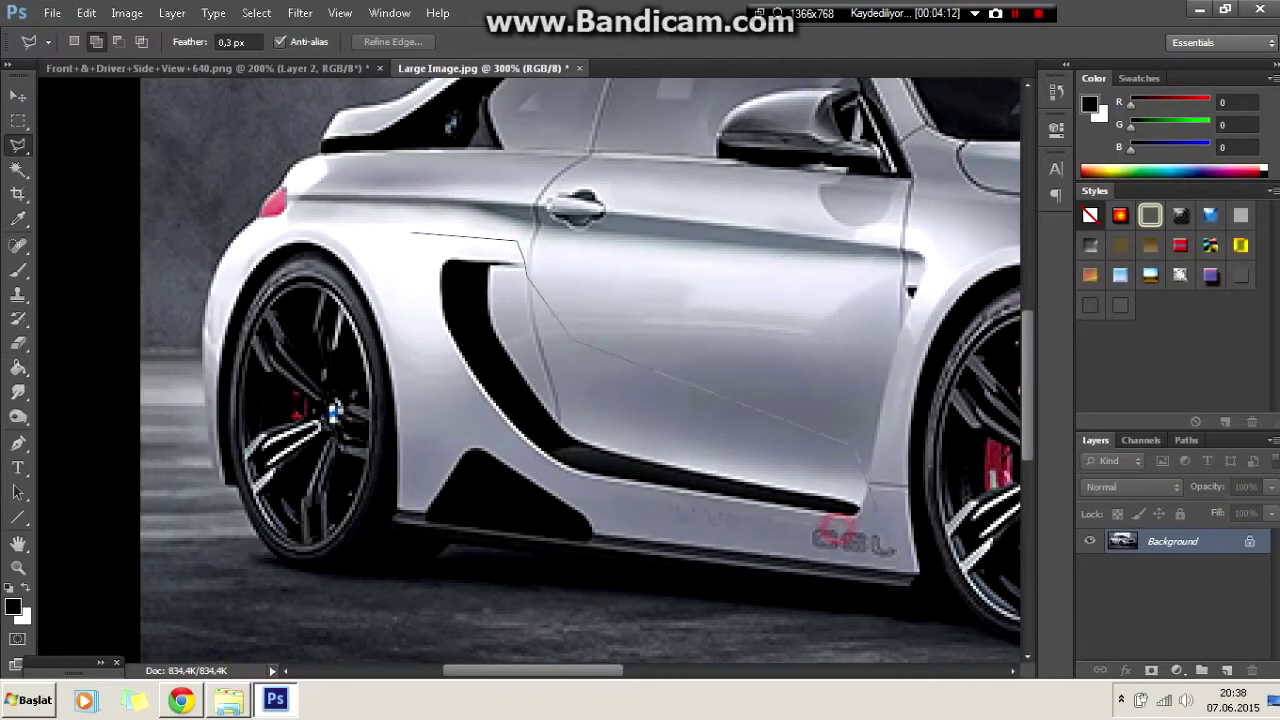
# Copy the BMW side vent and paste it into the Honda picture as Layer 3.
pyautogui.doubleClick(497, 442)
pyautogui.hotkey('ctrl', 'c')
pyautogui.click(205, 68)
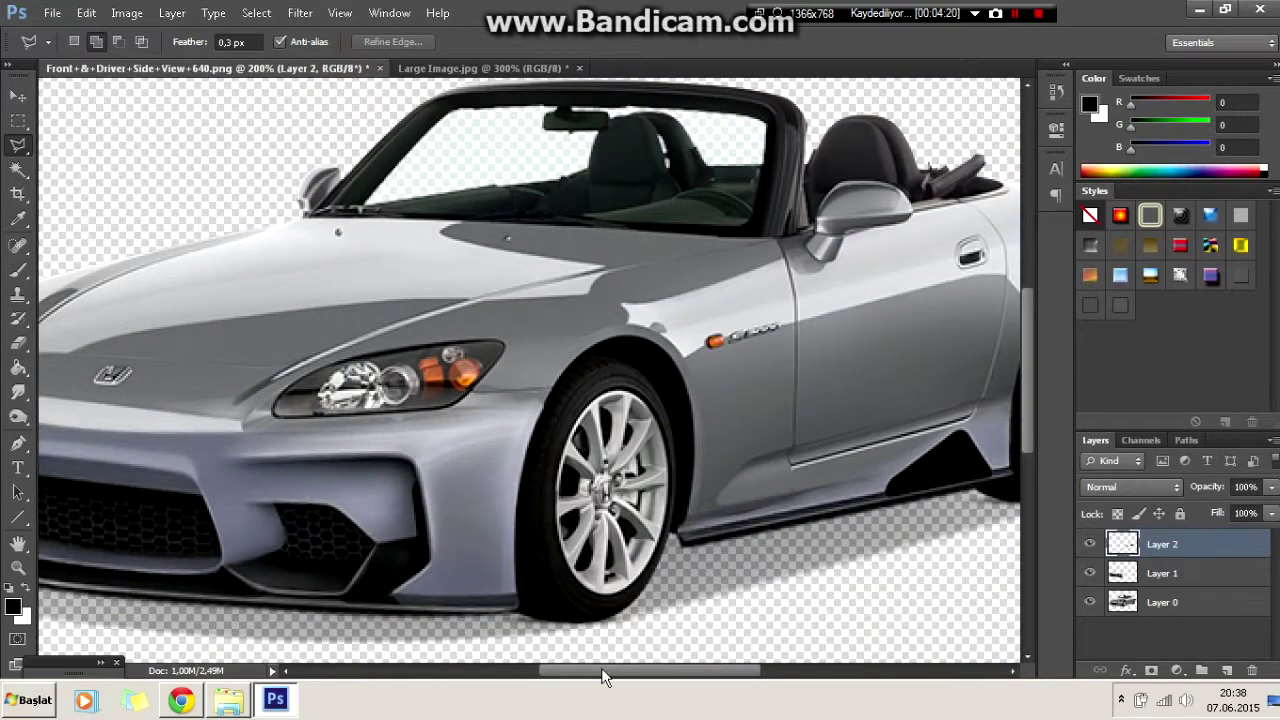
pyautogui.hotkey('ctrl', 'v')
pyautogui.click(700, 331)
# Mirror the vent horizontally, then skew and scale it to follow the door's slope.
pyautogui.hotkey('ctrl', 't')
pyautogui.rightClick(560, 378)
pyautogui.click(608, 606)
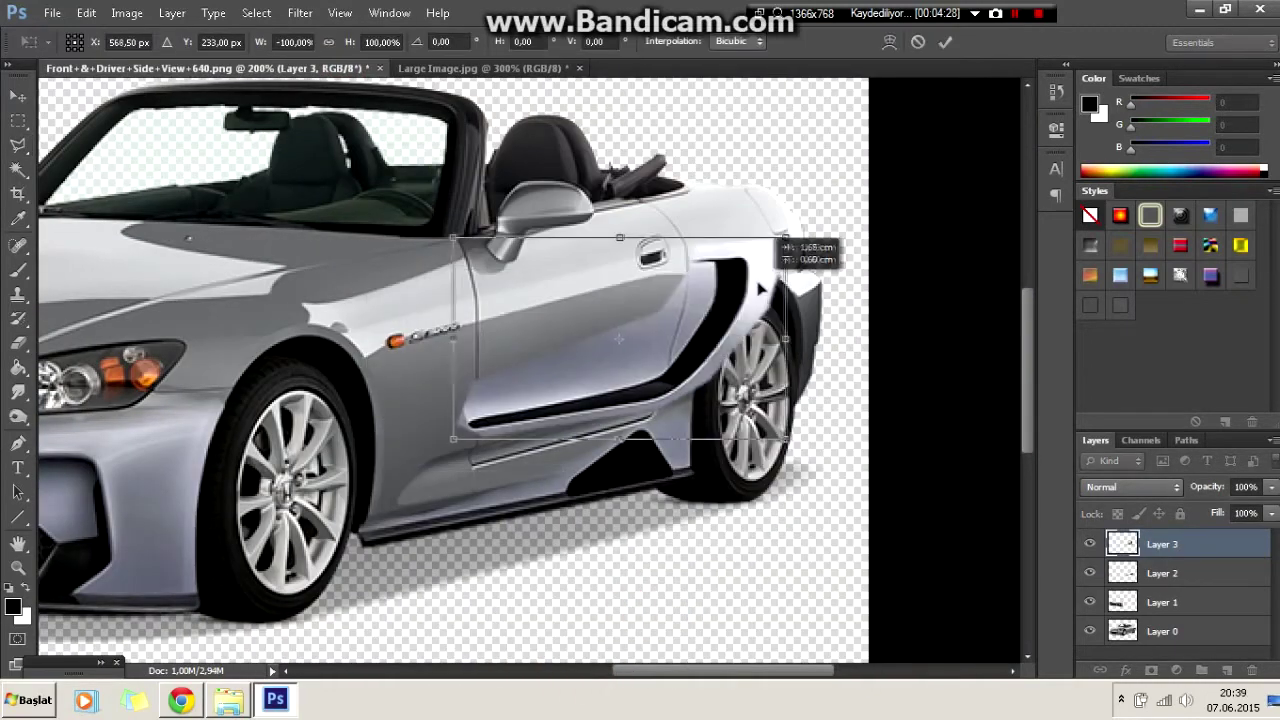
pyautogui.scroll(2, 626, 357)
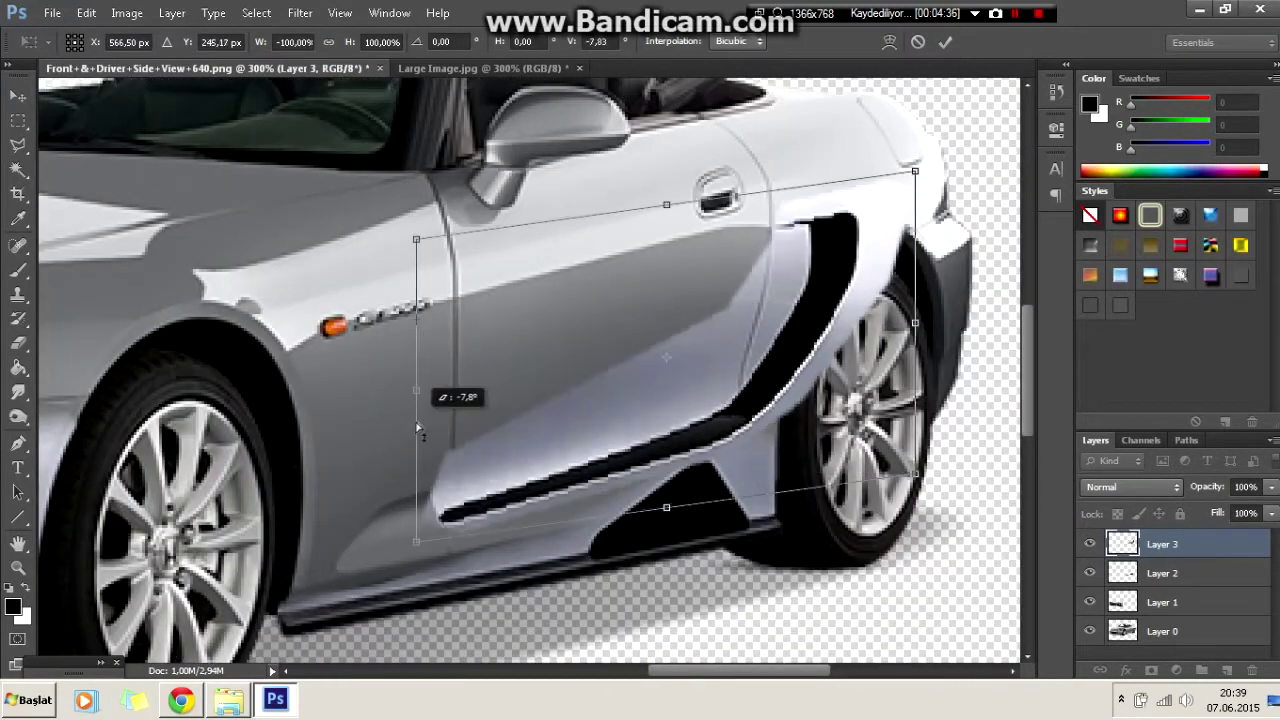
pyautogui.moveTo(916, 306)
pyautogui.mouseDown()
pyautogui.moveTo(920, 250)
pyautogui.moveTo(906, 236)
pyautogui.mouseUp()
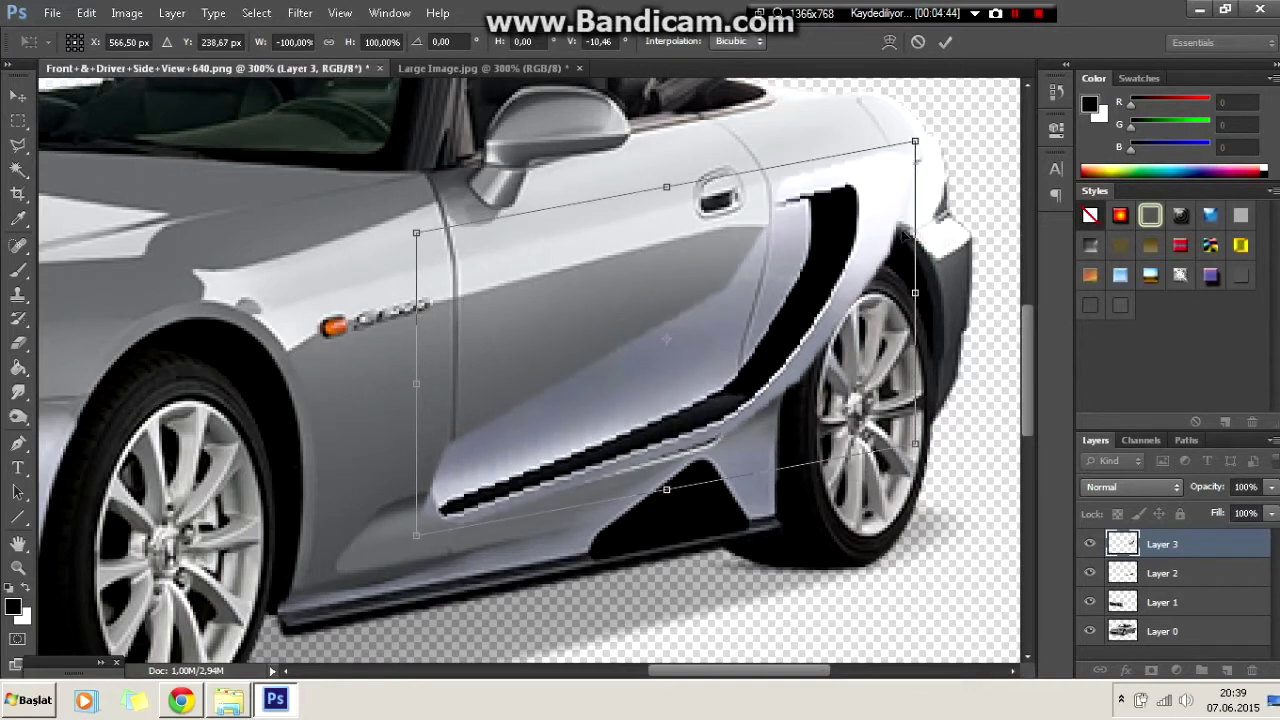
pyautogui.moveTo(908, 288)
pyautogui.mouseDown()
pyautogui.moveTo(893, 297)
pyautogui.moveTo(918, 297)
pyautogui.mouseUp()
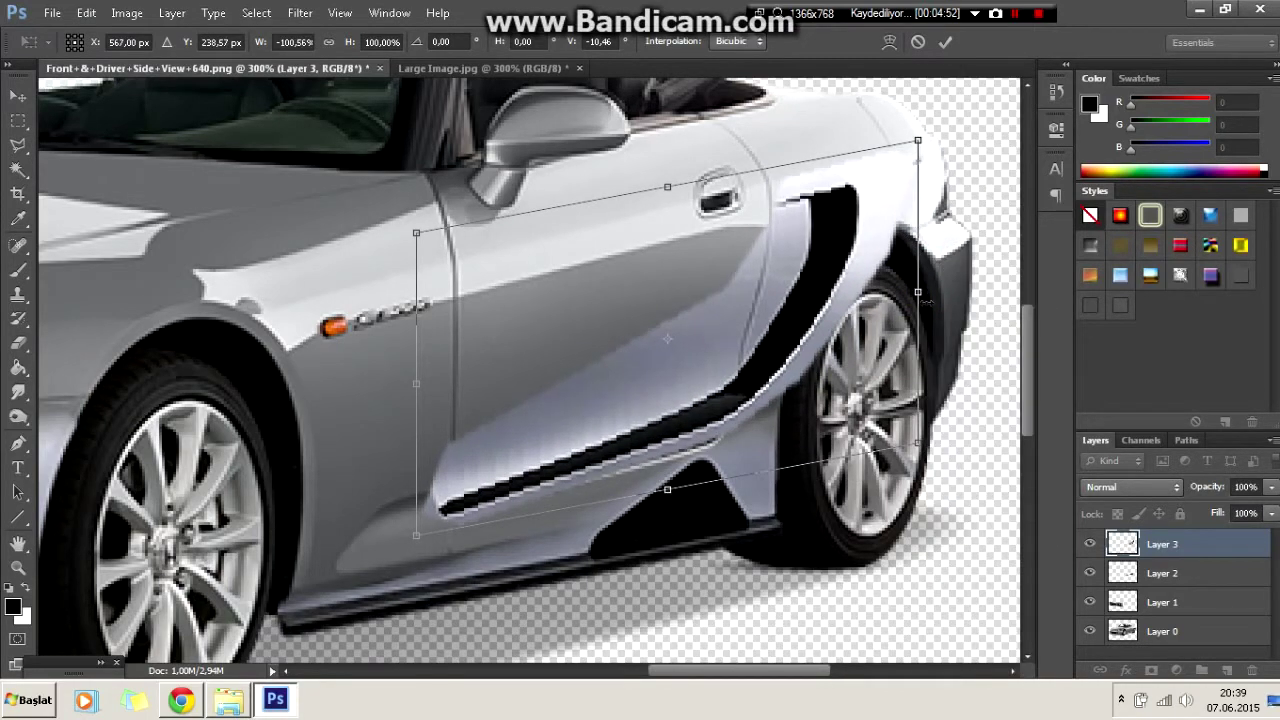
pyautogui.moveTo(728, 470); pyautogui.dragTo(742, 497)
pyautogui.click(945, 42)
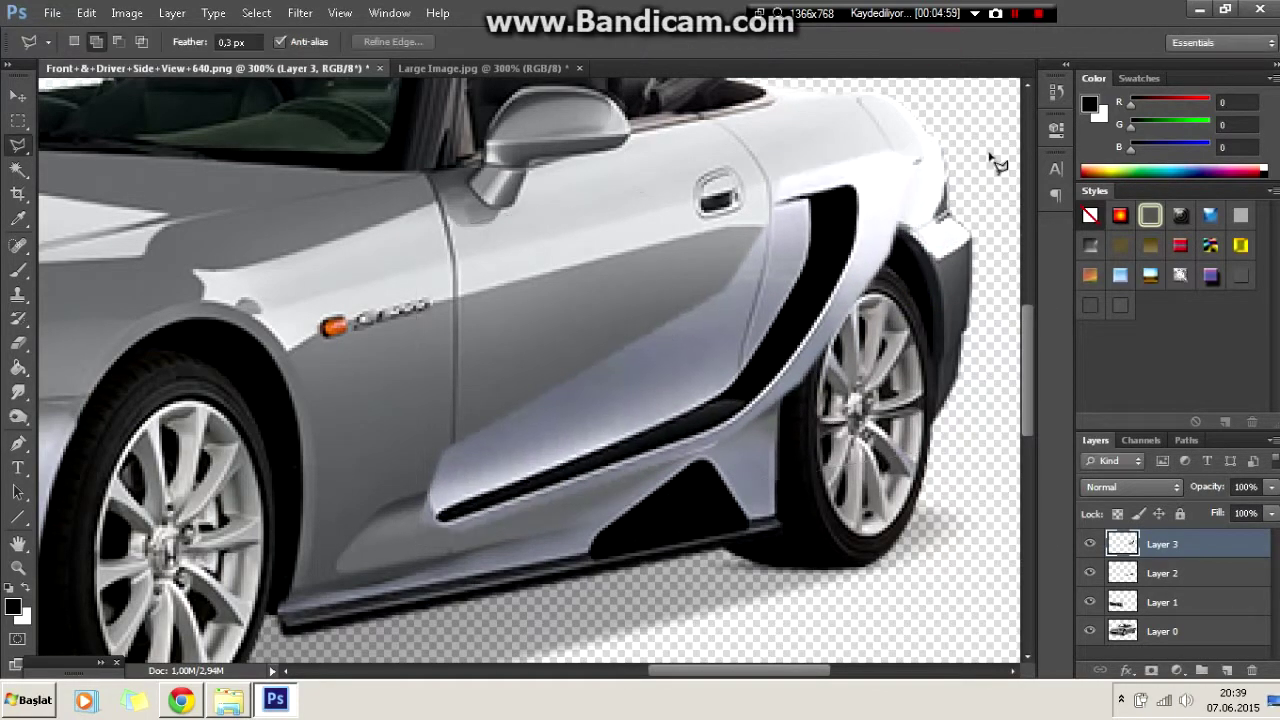
# Erase the vent's jagged edges and its overlap along the rear wheel arch.
pyautogui.click(18, 343)
pyautogui.moveTo(440, 480); pyautogui.dragTo(670, 330)
pyautogui.moveTo(540, 450); pyautogui.dragTo(393, 535)
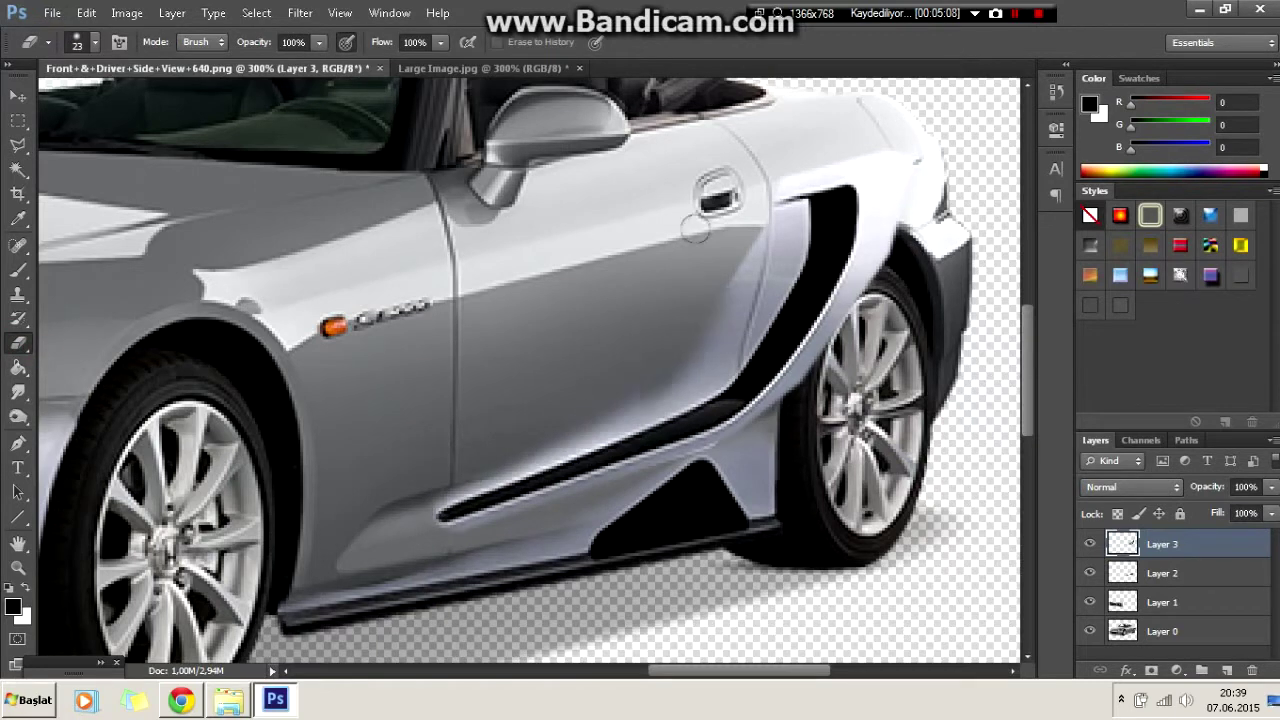
pyautogui.moveTo(885, 225); pyautogui.dragTo(820, 355)
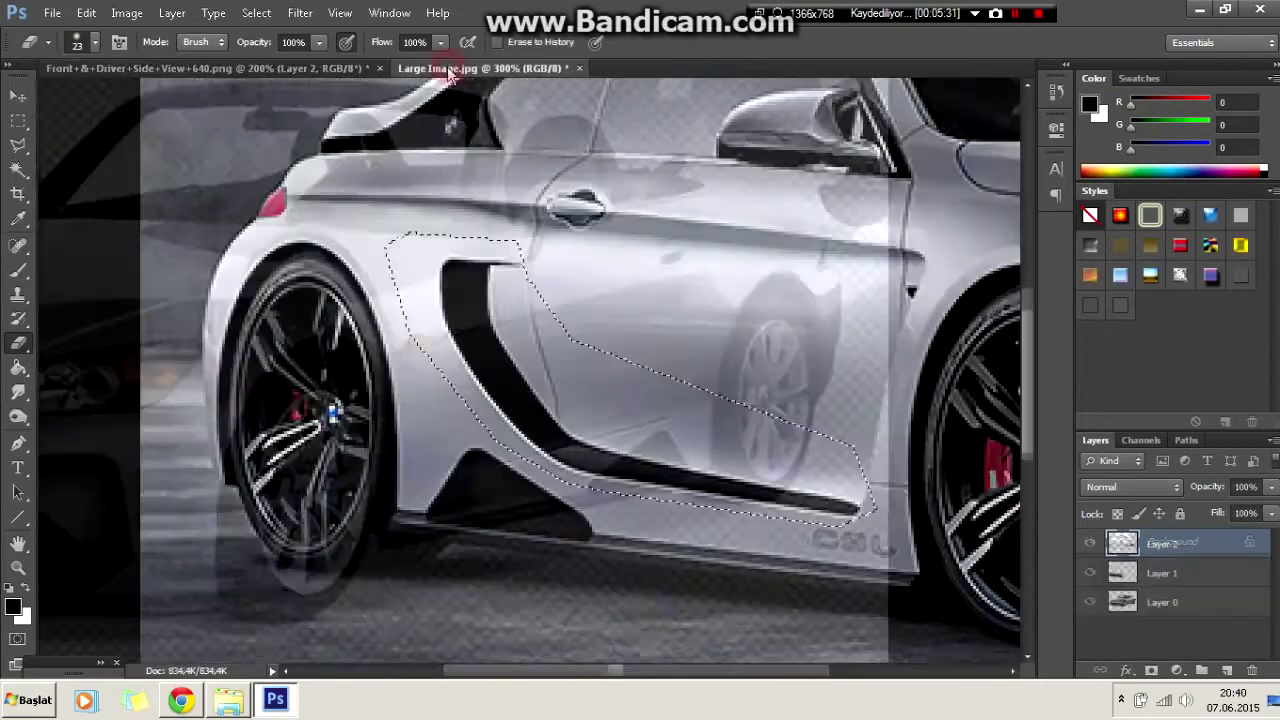
# Select the BMW wheel with an elliptical marquee and reshape the selection to fit it.
pyautogui.moveTo(566, 670); pyautogui.dragTo(660, 670)
pyautogui.rightClick(18, 120)
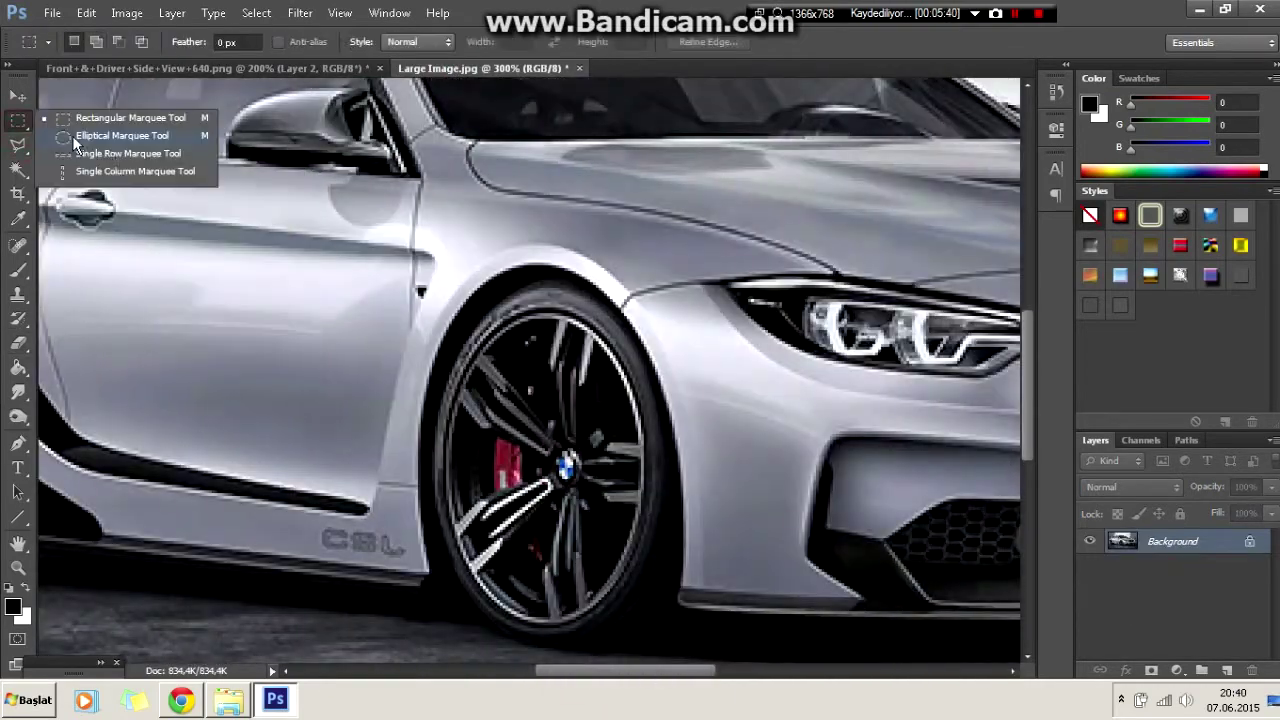
pyautogui.click(74, 137)
pyautogui.rightClick(570, 615)
pyautogui.click(614, 326)
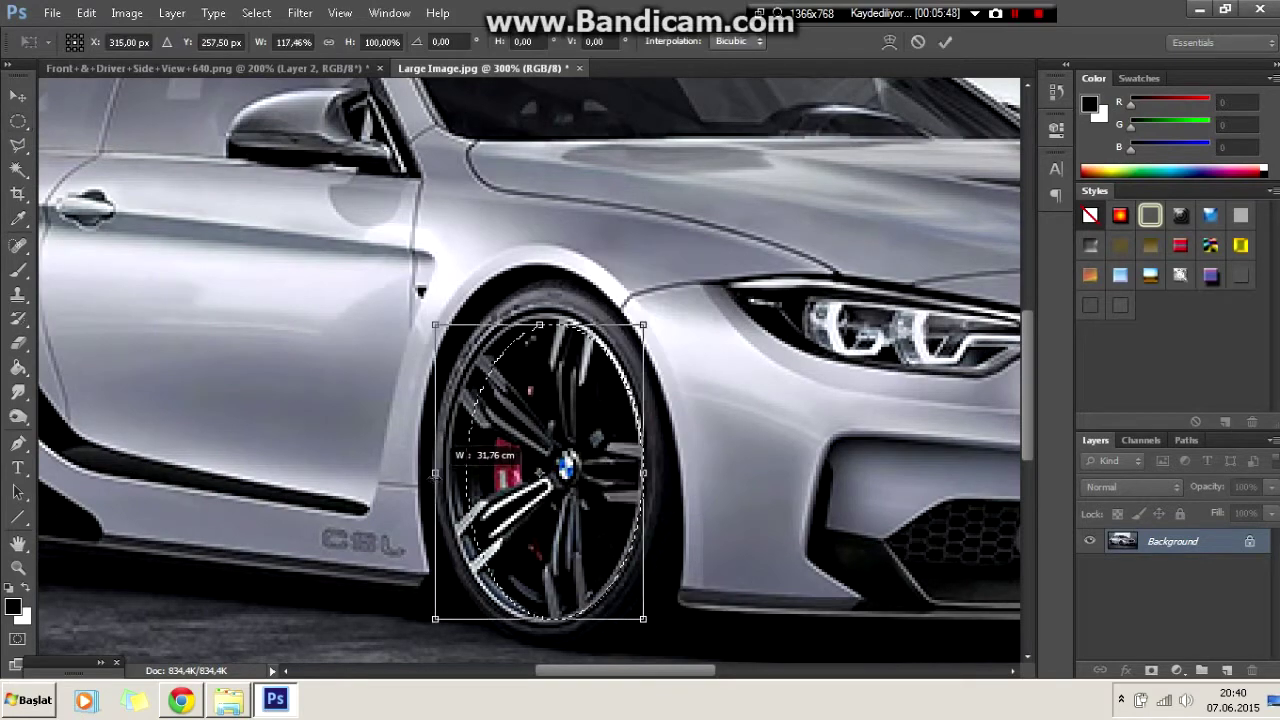
pyautogui.press('Return')
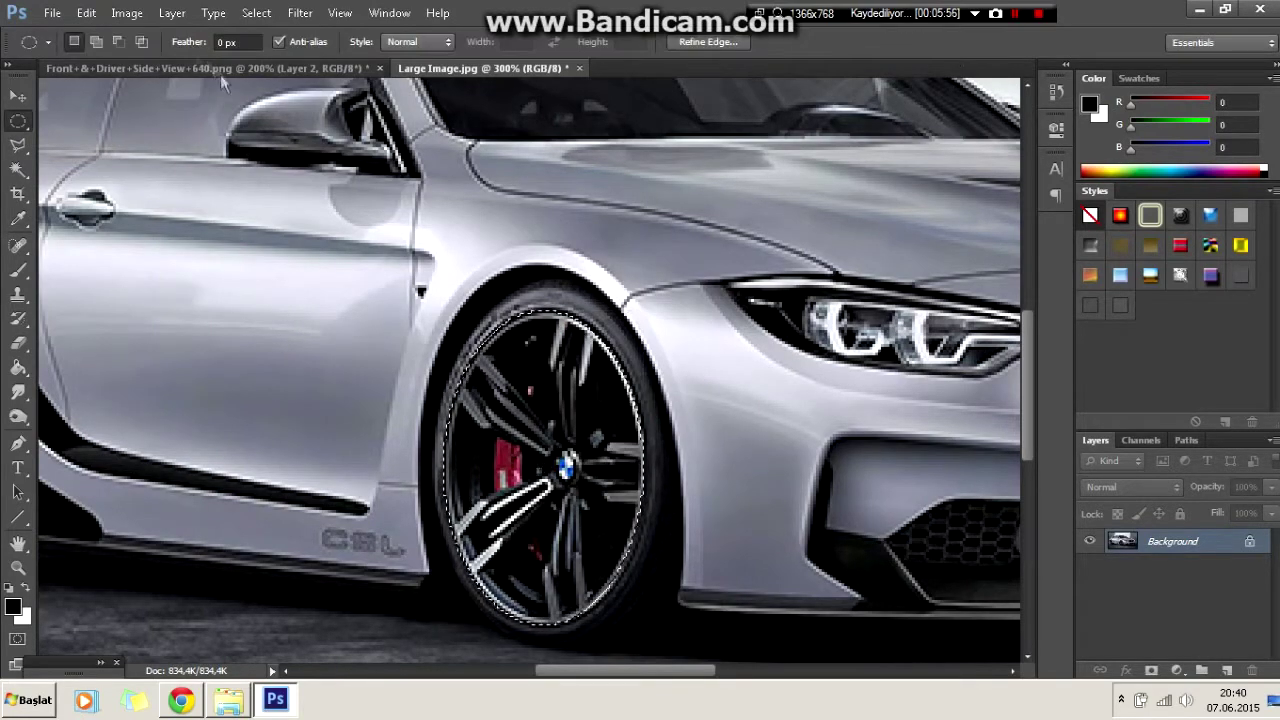
# Paste the BMW wheel into the S2000 image, mirrored, and move it onto the front wheel.
pyautogui.click(200, 68)
pyautogui.hotkey('ctrl', 'v')
pyautogui.rightClick(525, 322)
pyautogui.click(560, 463)
pyautogui.rightClick(566, 244)
pyautogui.click(619, 467)
pyautogui.moveTo(520, 400); pyautogui.dragTo(300, 480)
# Resize the wheel to fit the arch and tilt it about 4.5 degrees.
pyautogui.hotkey('ctrl', '+')
pyautogui.moveTo(330, 385); pyautogui.dragTo(337, 385)
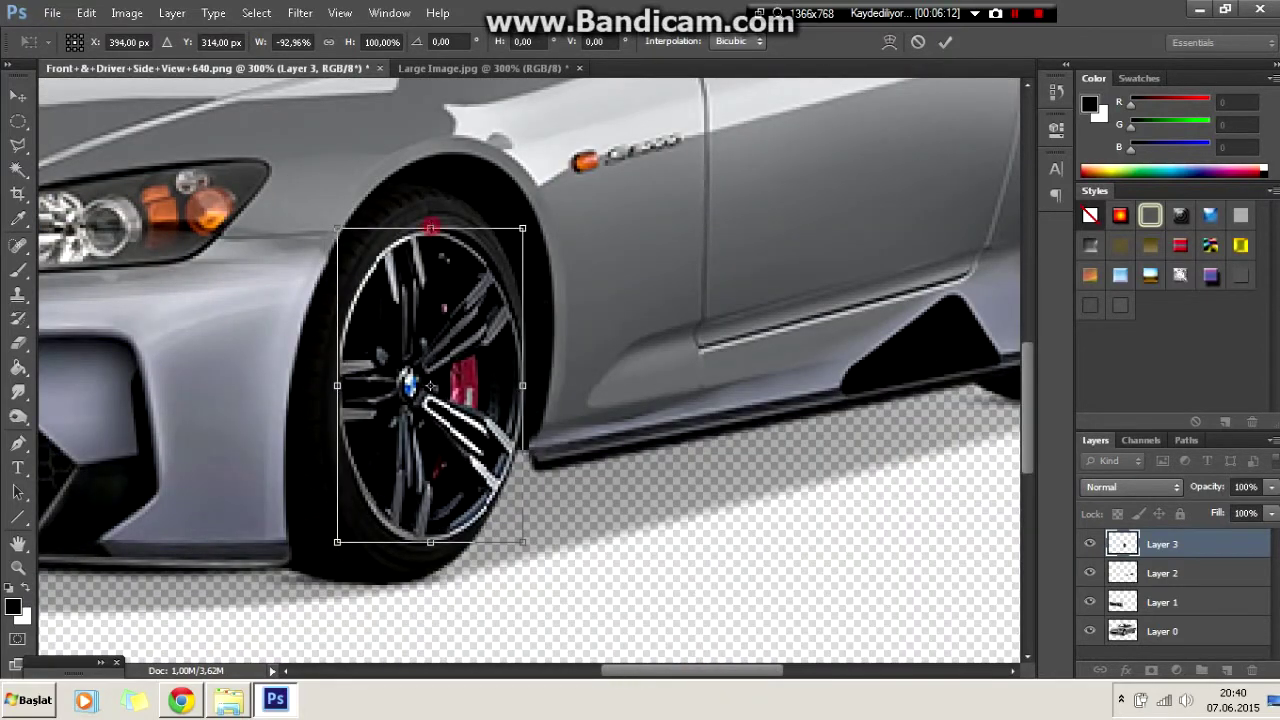
pyautogui.moveTo(427, 228); pyautogui.dragTo(430, 214)
pyautogui.moveTo(523, 312); pyautogui.dragTo(538, 358)
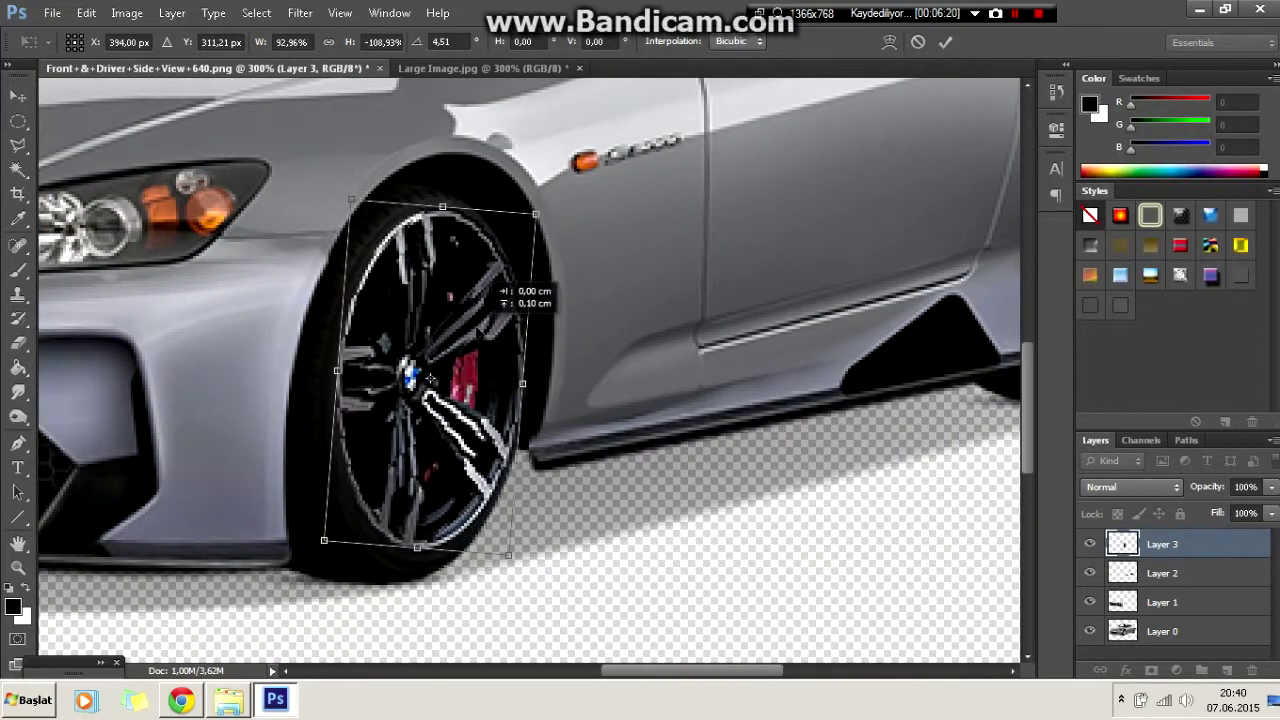
pyautogui.press('Return')
# Zoom in on the new wheel and set up a brush for retouching.
pyautogui.press('m')
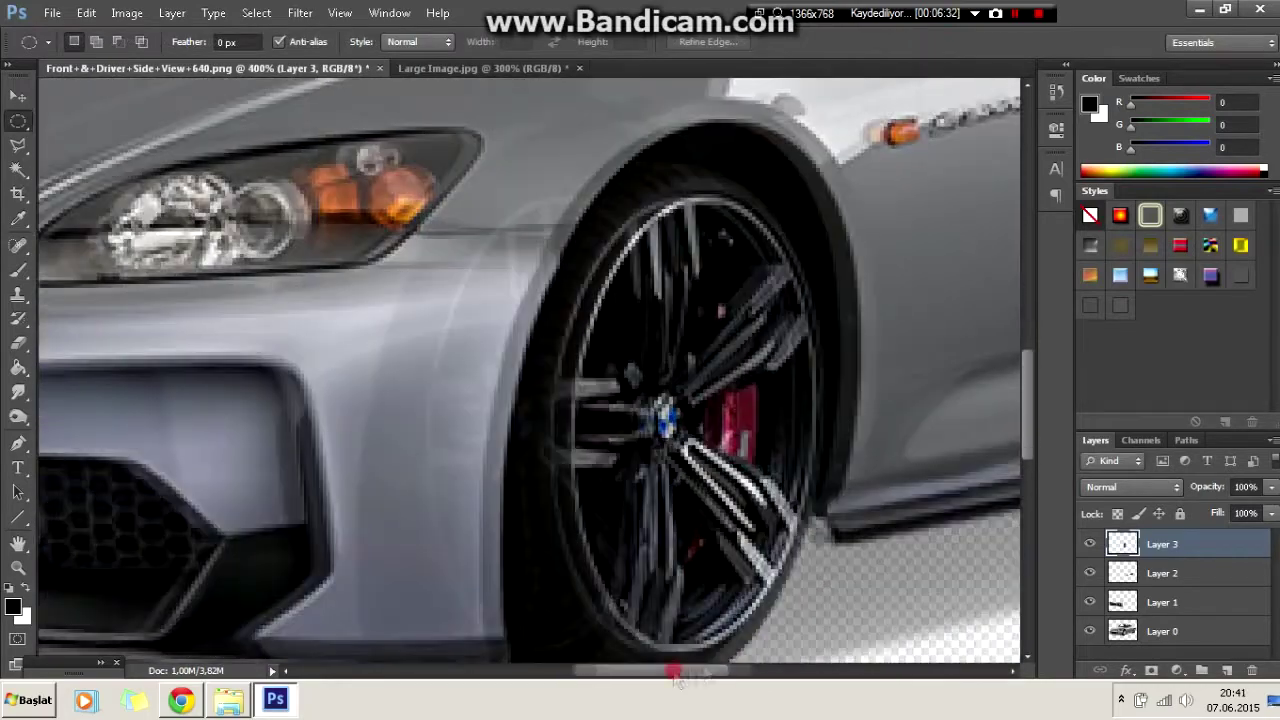
pyautogui.hotkey('ctrl', '+')
pyautogui.press('b')
pyautogui.click(95, 42)
pyautogui.press('Return')
# Darken the area around the BMW logo with a much smaller brush.
pyautogui.click(95, 42)
pyautogui.moveTo(395, 425); pyautogui.dragTo(400, 445)
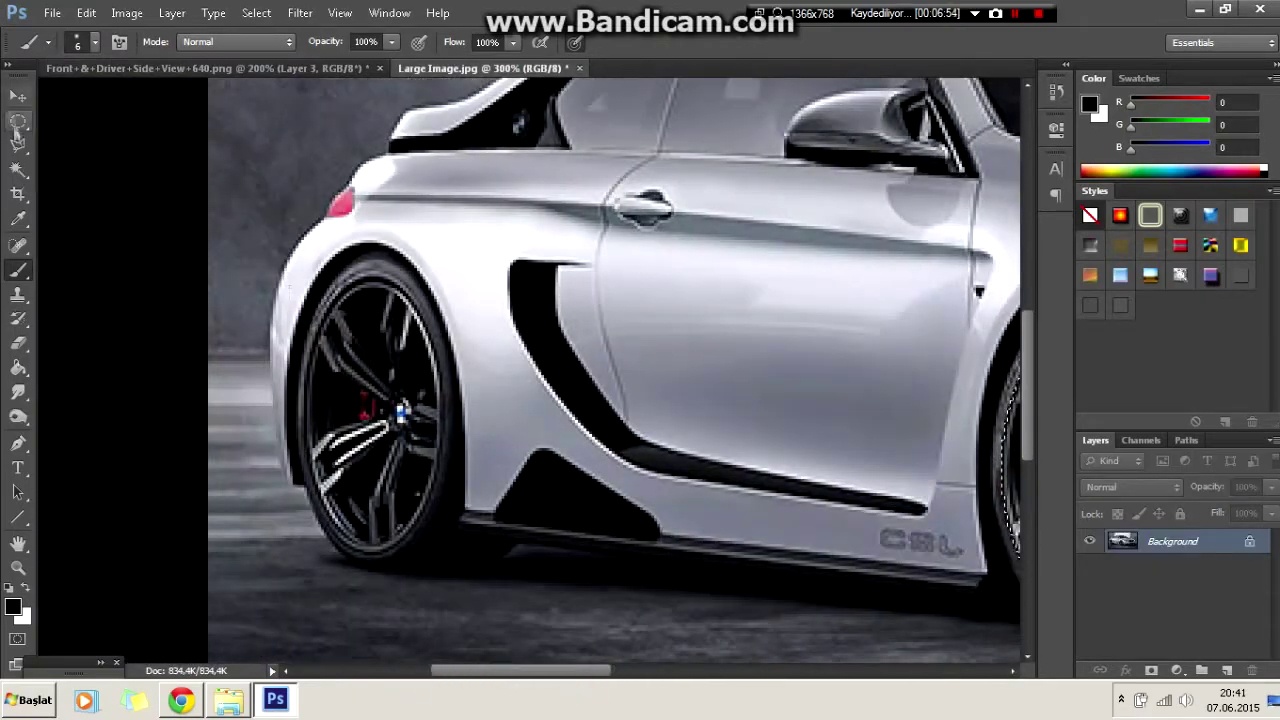
pyautogui.press('m')
# Fit an elliptical selection to a BMW rim and place it over the rear wheel.
pyautogui.moveTo(296, 265); pyautogui.dragTo(458, 562)
pyautogui.rightClick(394, 103)
pyautogui.click(443, 300)
pyautogui.moveTo(458, 414)
pyautogui.mouseDown()
pyautogui.moveTo(441, 414)
pyautogui.moveTo(458, 414)
pyautogui.mouseUp()
pyautogui.moveTo(369, 266); pyautogui.dragTo(377, 251)
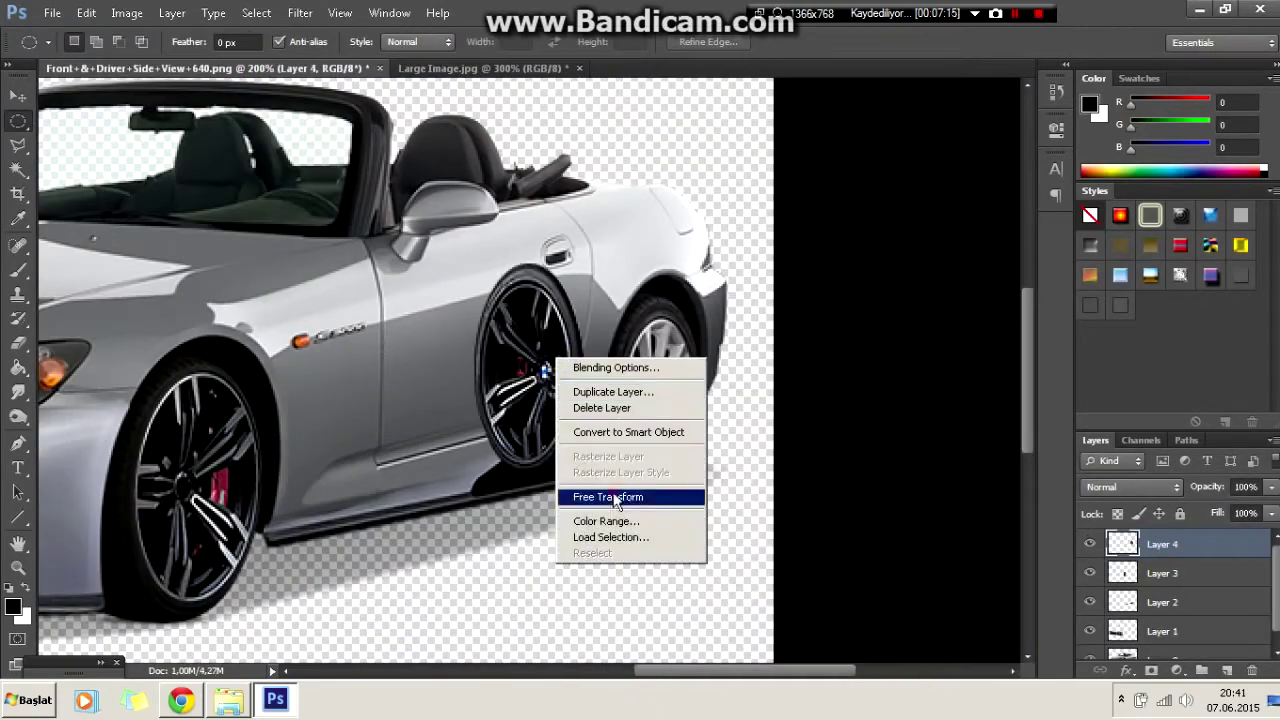
pyautogui.moveTo(528, 370); pyautogui.dragTo(655, 395)
pyautogui.press('Return')
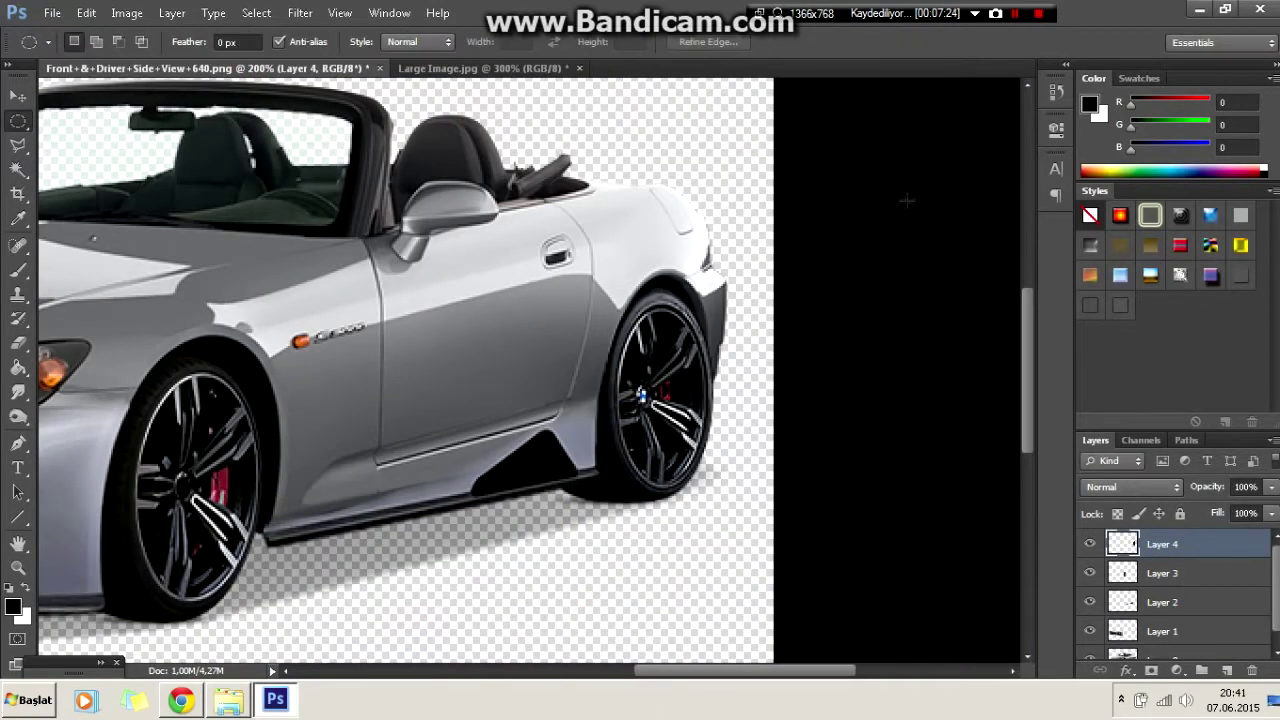
# Tilt the rear wheel with Free Transform to match the car's perspective.
pyautogui.hotkey('ctrl', '1')
pyautogui.hotkey('ctrl', '+')
pyautogui.rightClick(708, 400)
pyautogui.click(766, 534)
pyautogui.rightClick(714, 171)
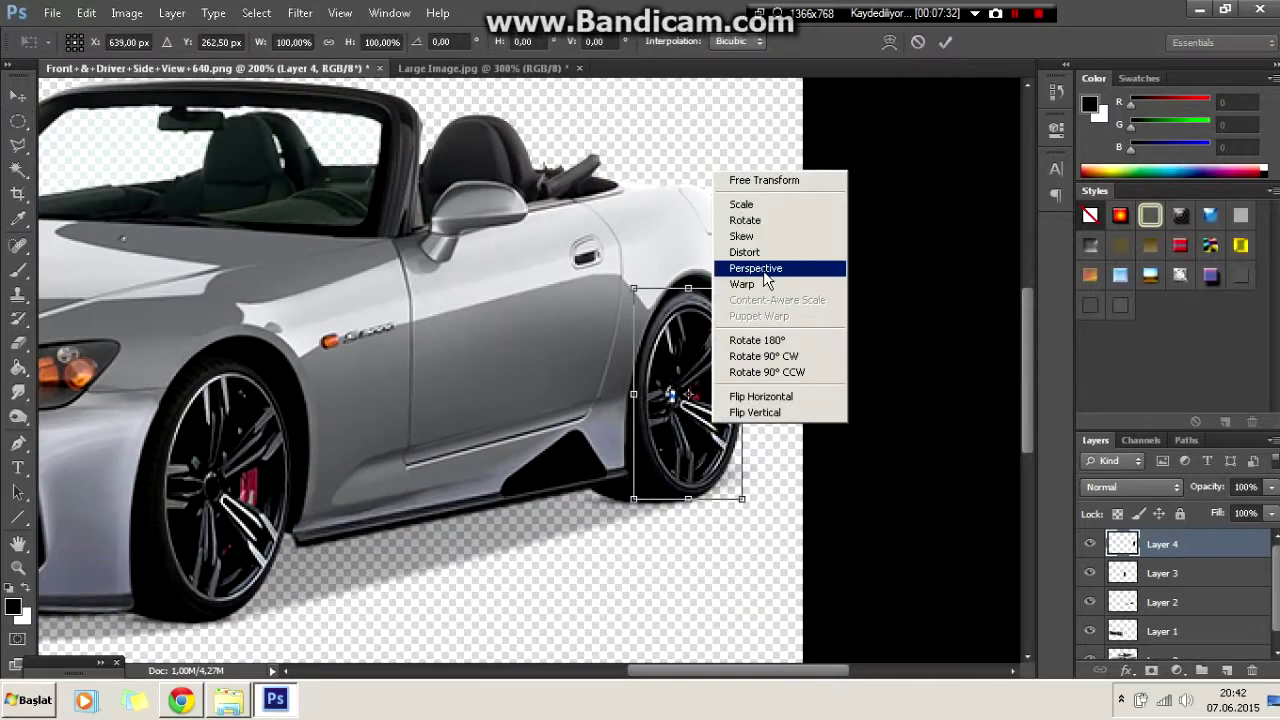
pyautogui.moveTo(752, 270); pyautogui.dragTo(758, 280)
pyautogui.press('Return')
# Select Layer 1 and ready the eraser for trimming the front bumper's edges.
pyautogui.hotkey('ctrl', '-')
pyautogui.hotkey('ctrl', '-')
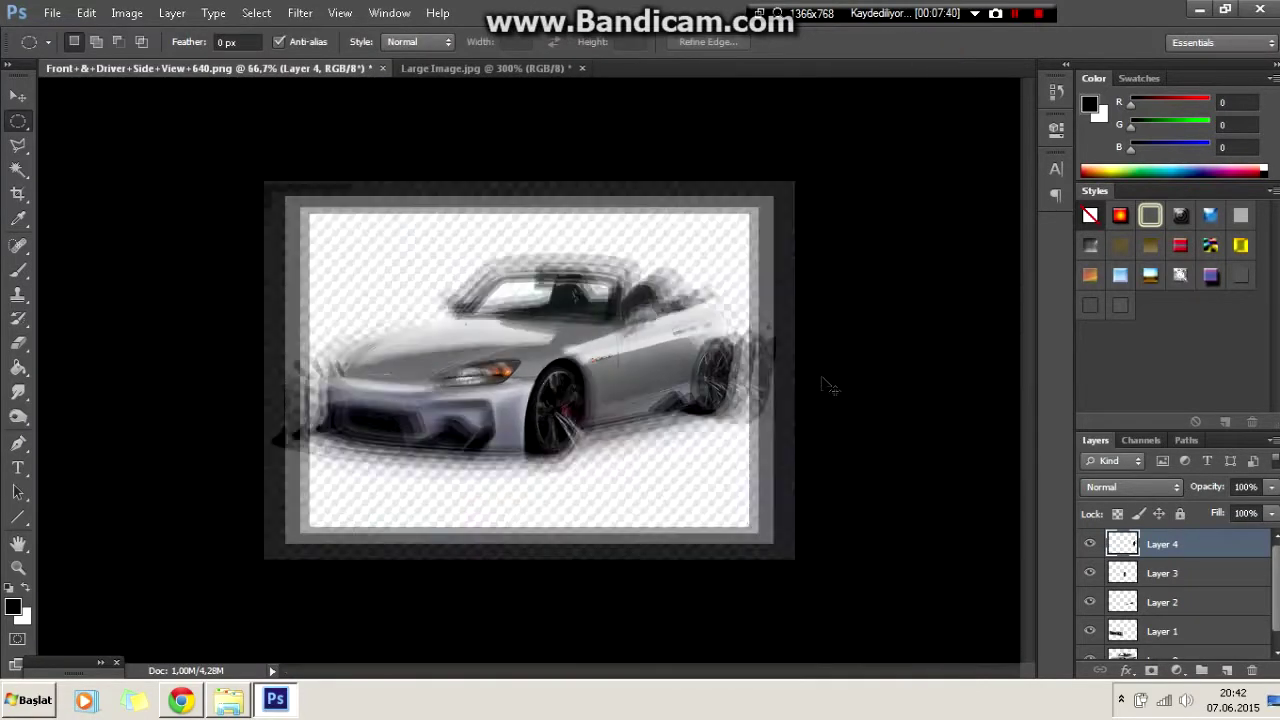
pyautogui.hotkey('ctrl', '+')
pyautogui.hotkey('ctrl', '+')
pyautogui.click(21, 347)
pyautogui.hotkey('alt', '[')
pyautogui.hotkey('alt', '[')
pyautogui.hotkey('alt', '[')
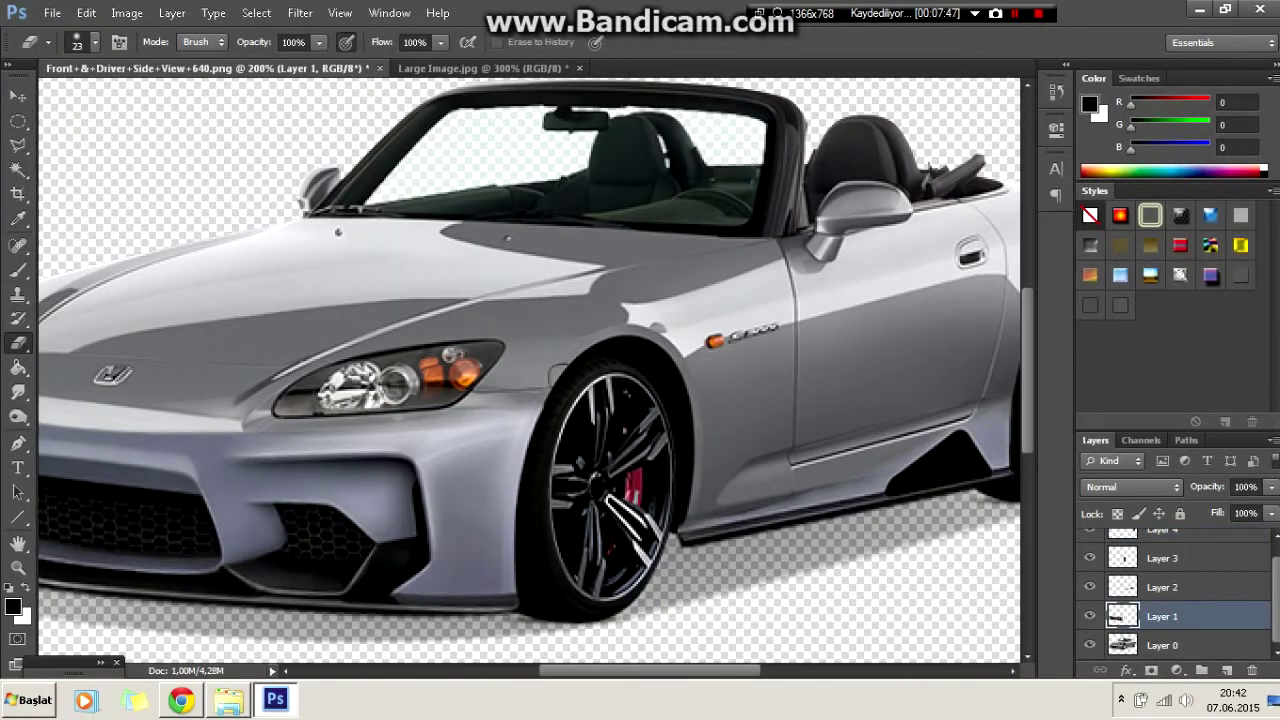
pyautogui.hotkey('ctrl', '-')
pyautogui.hotkey('ctrl', '+')
pyautogui.hscroll(-5, 388, 411)
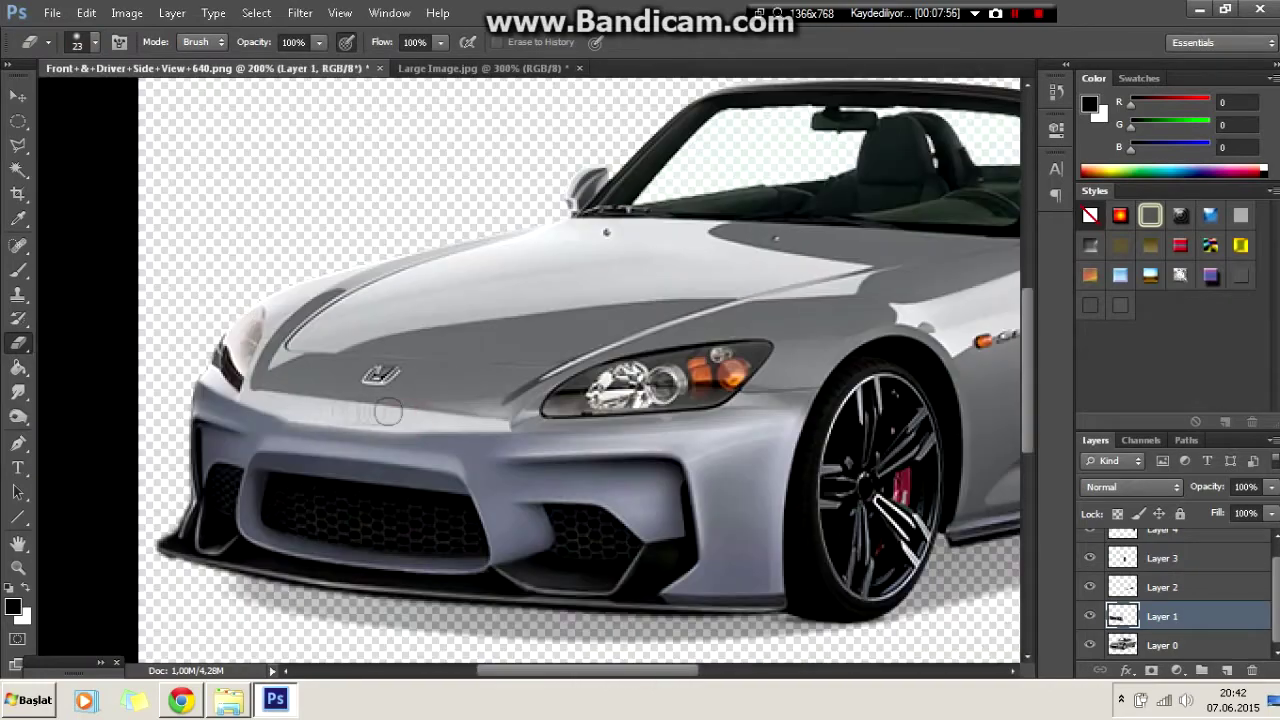
# Sample the bumper's light grey for the Brush, with 38% opacity and 26 px size.
pyautogui.hotkey('ctrl', '-')
pyautogui.hotkey('ctrl', '+')
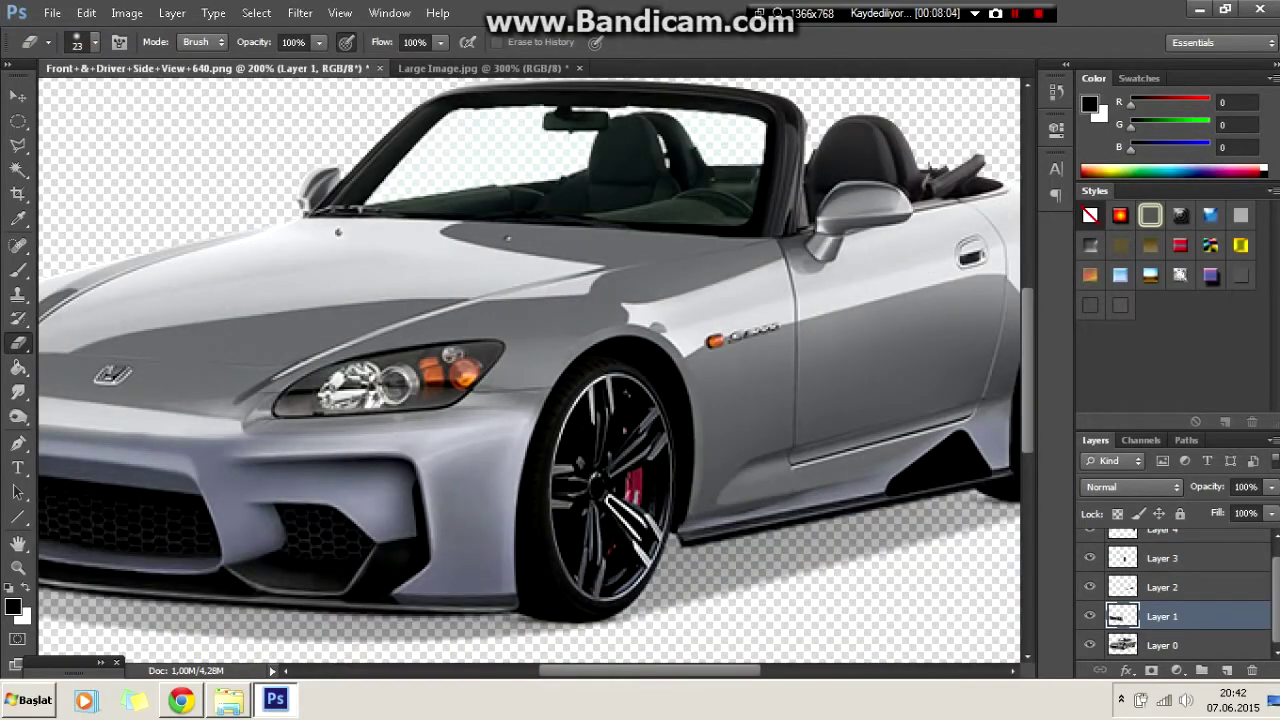
pyautogui.hotkey('ctrl', '-')
pyautogui.hotkey('ctrl', '+')
pyautogui.hotkey('ctrl', '+')
pyautogui.press('b')
pyautogui.click(20, 218)
pyautogui.click(526, 466)
pyautogui.press('b')
pyautogui.click(392, 42)
pyautogui.click(95, 42)
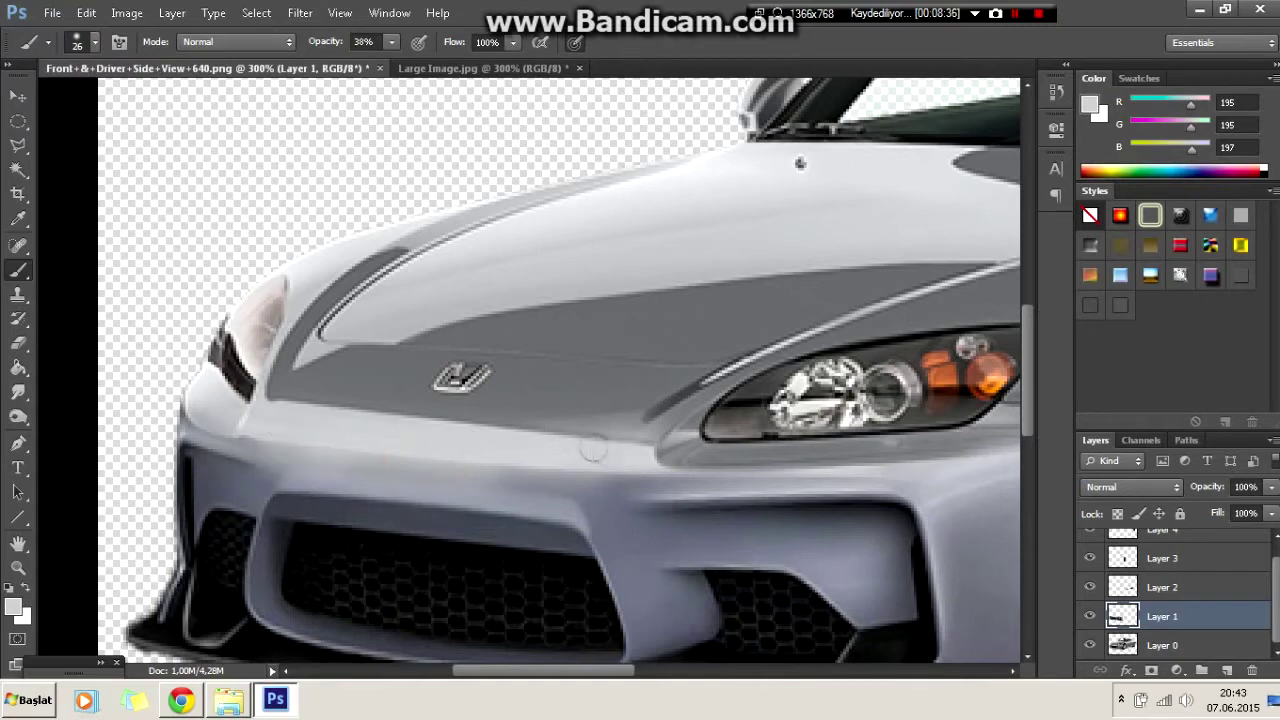
pyautogui.hotkey('ctrl', '-')
pyautogui.hotkey('ctrl', '-')
pyautogui.hotkey('ctrl', '-')
pyautogui.hotkey('ctrl', '+')
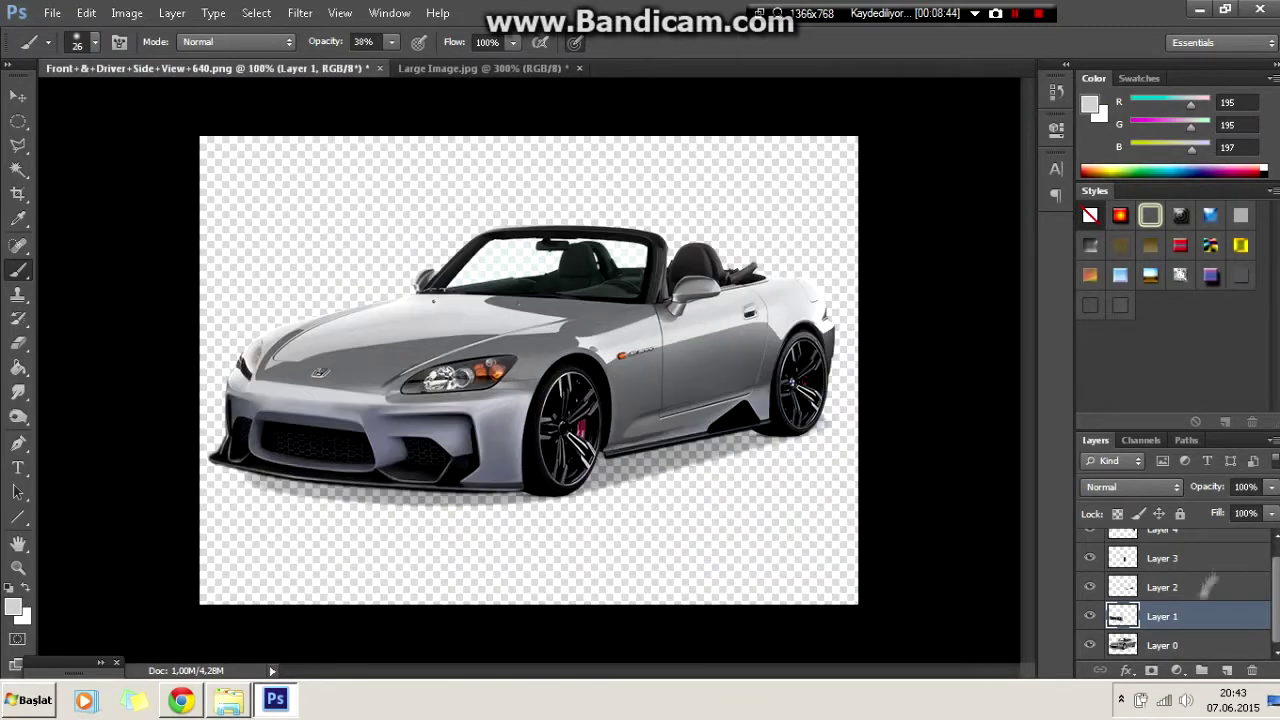
# Merge the selected car layers into a single layer.
pyautogui.rightClick(1193, 620)
pyautogui.click(1171, 394)
pyautogui.click(126, 12)
pyautogui.click(358, 145)
pyautogui.press('Escape')
pyautogui.click(126, 12)
pyautogui.press('Escape')
pyautogui.press('Escape')
# Colorize the car light blue with Hue/Saturation: hue 205, saturation 50.
pyautogui.click(126, 12)
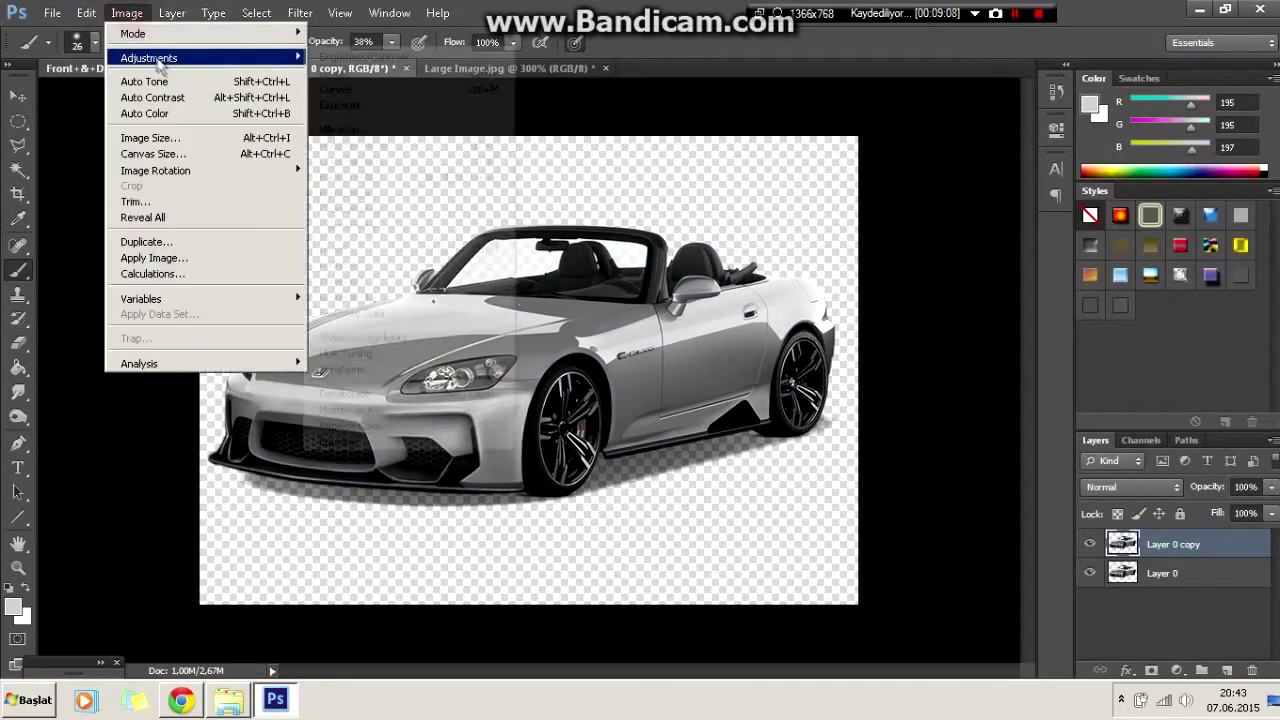
pyautogui.click(358, 145)
pyautogui.click(1185, 345)
pyautogui.moveTo(898, 237); pyautogui.dragTo(1021, 258)
pyautogui.moveTo(945, 281)
pyautogui.mouseDown()
pyautogui.moveTo(992, 278)
pyautogui.moveTo(1004, 248)
pyautogui.mouseUp()
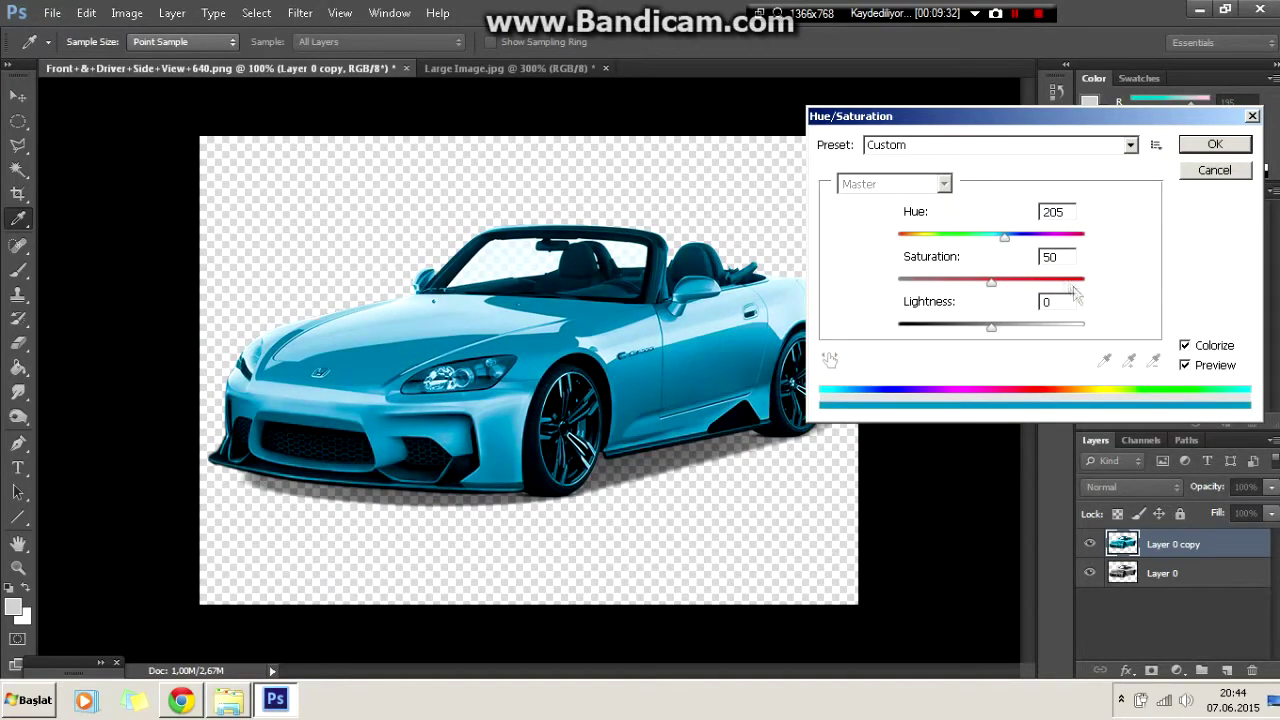
pyautogui.click(1214, 144)
pyautogui.hotkey('ctrl', '+')
pyautogui.press('e')
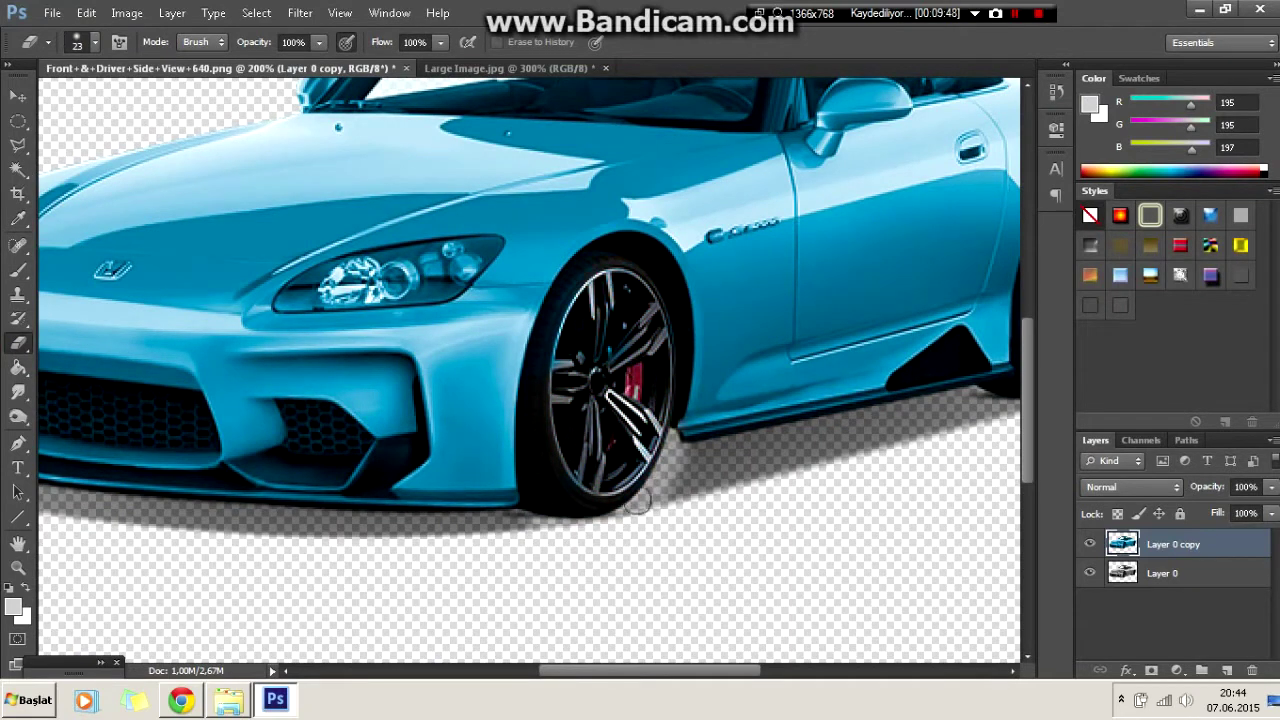
# Erase the grey shadows under the front bumper and near the rear wheel.
pyautogui.moveTo(638, 503); pyautogui.dragTo(543, 533)
pyautogui.moveTo(470, 518); pyautogui.dragTo(250, 525)
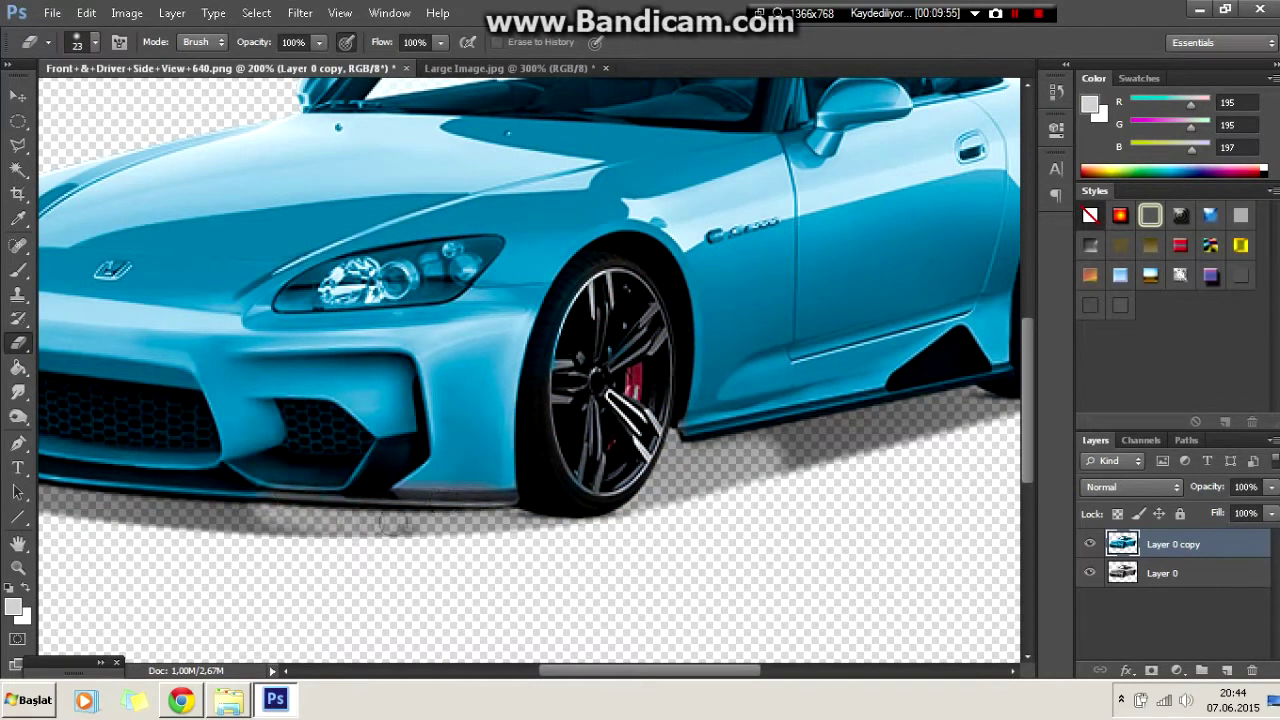
pyautogui.moveTo(420, 528); pyautogui.dragTo(280, 532)
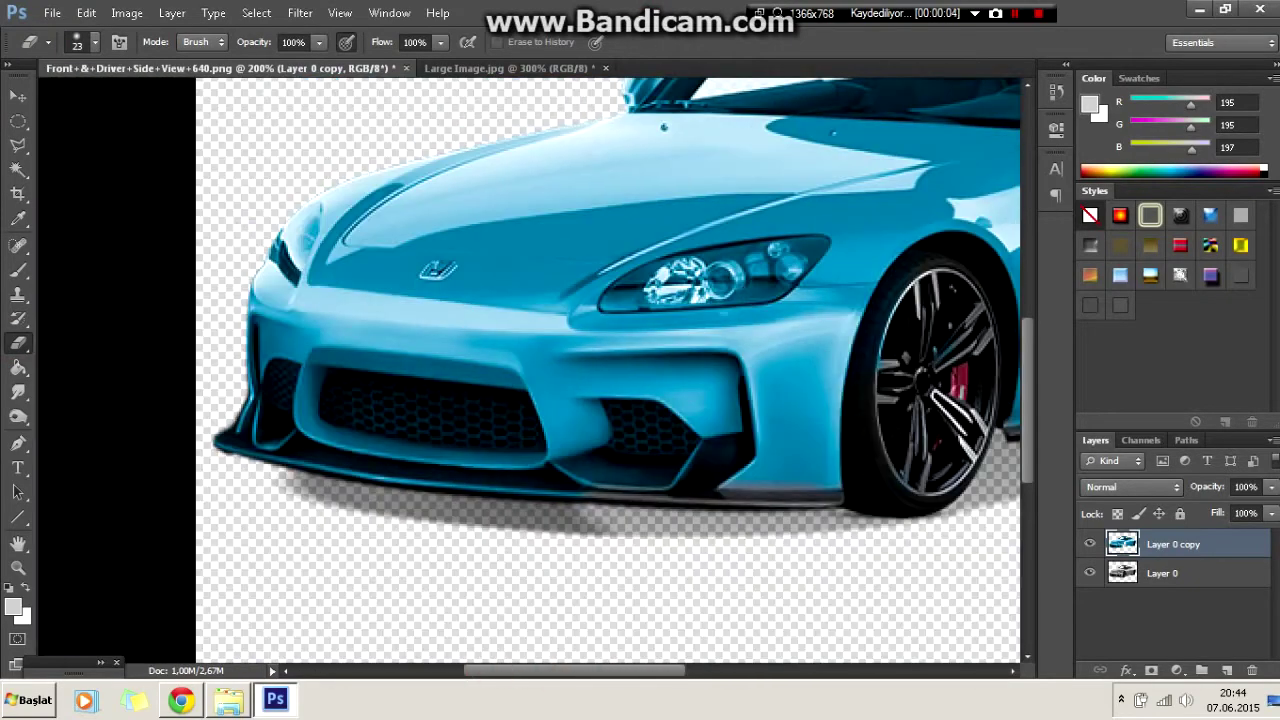
pyautogui.press('l')
pyautogui.hotkey('ctrl', '+')
pyautogui.hotkey('ctrl', '+')
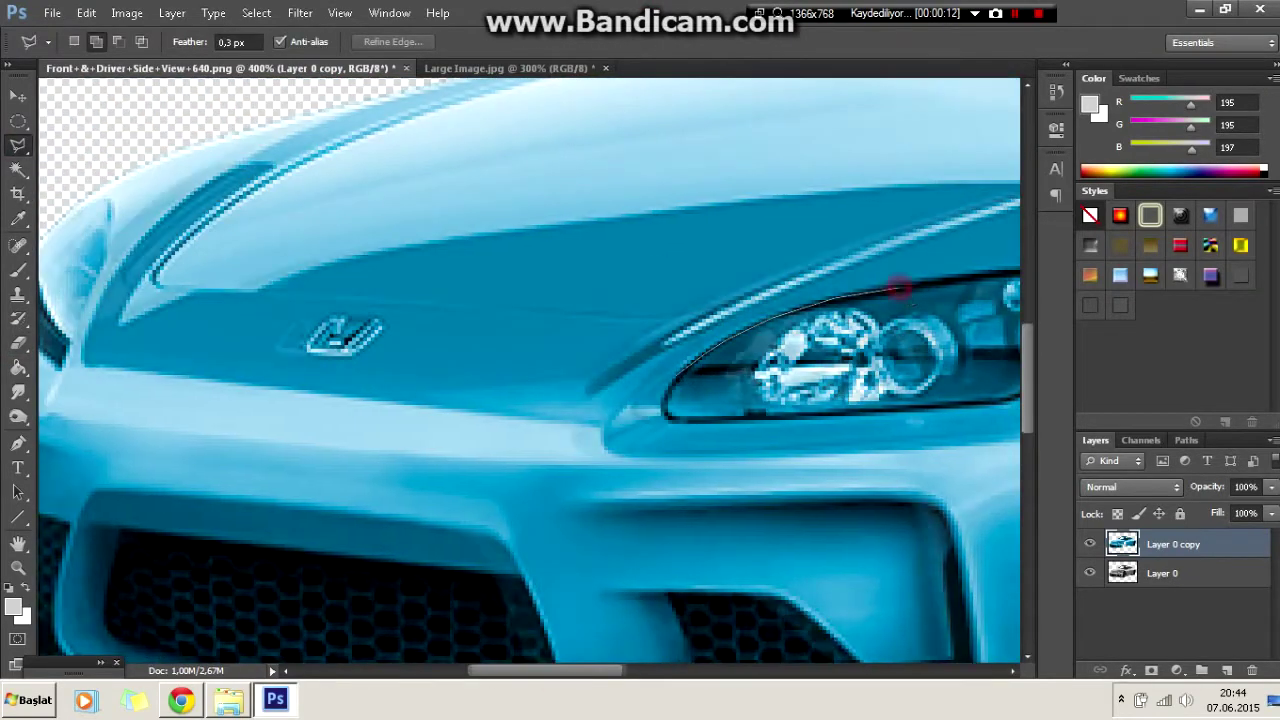
# Delete the blue tint from the headlight so its original colours show.
pyautogui.moveTo(905, 295); pyautogui.dragTo(710, 285)
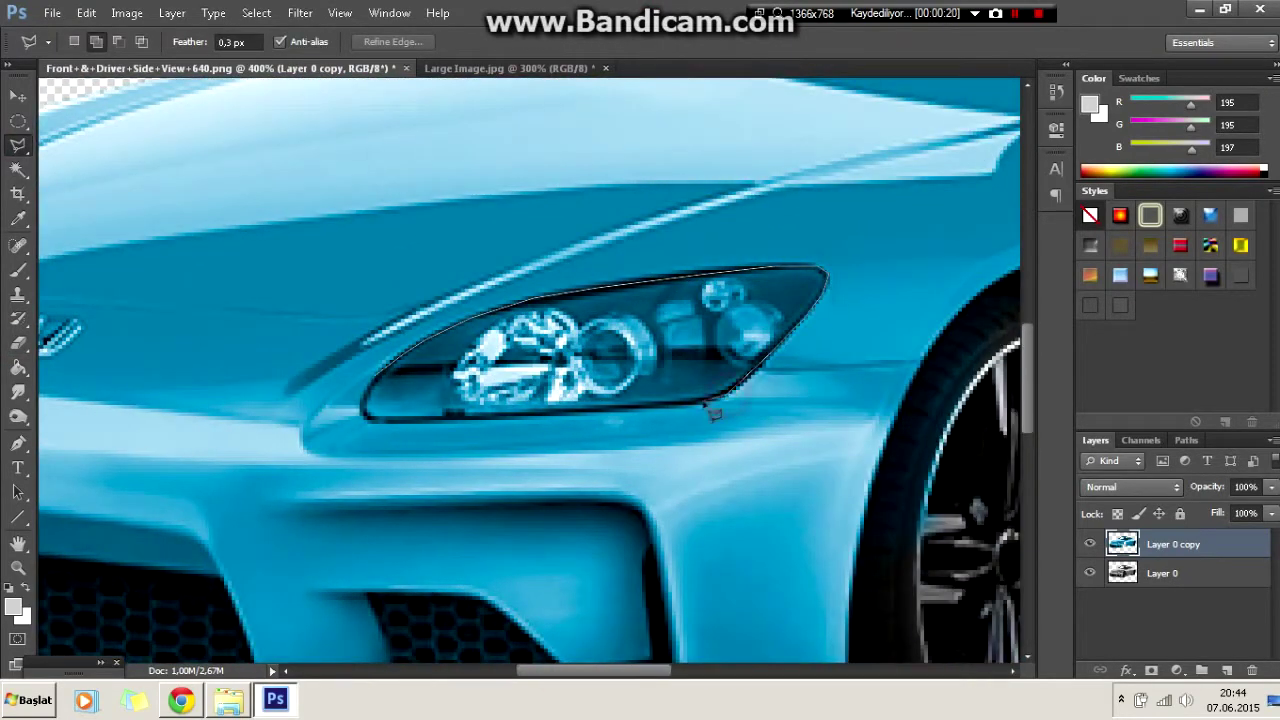
pyautogui.click(383, 393)
pyautogui.press('Delete')
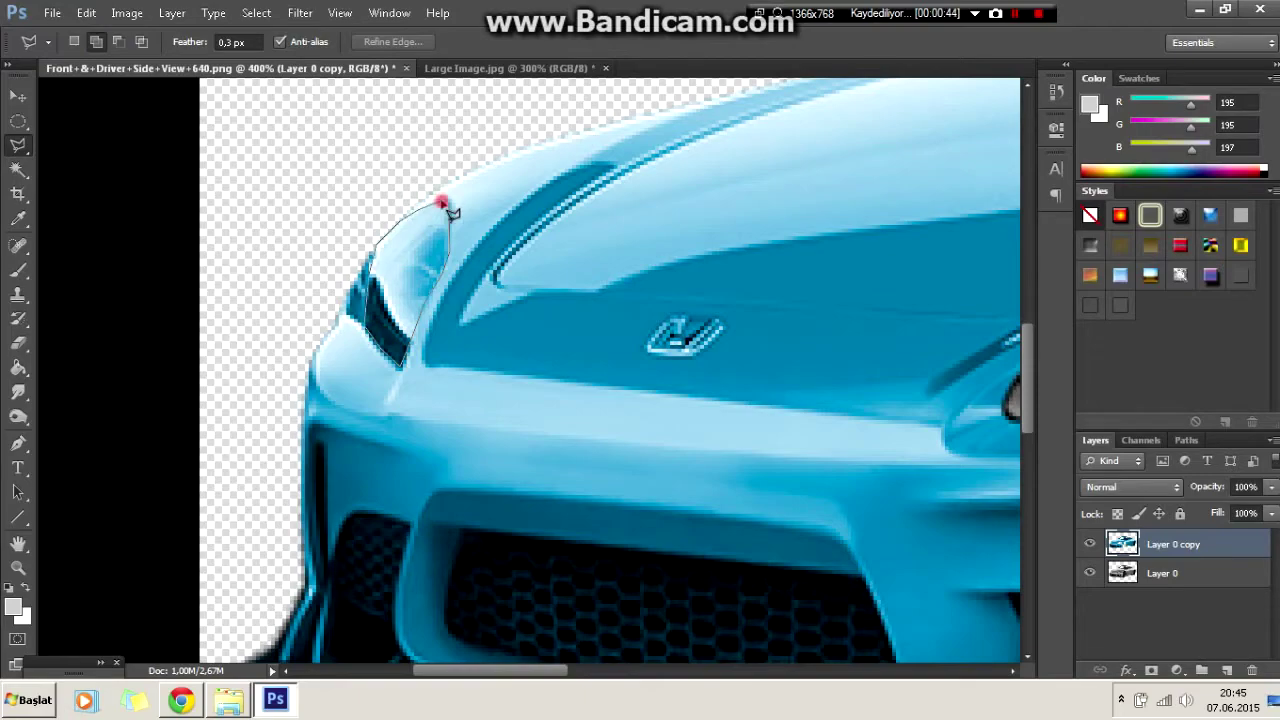
pyautogui.click(447, 207)
pyautogui.press('Delete')
pyautogui.hotkey('ctrl', 'd')
# Trace a polygonal outline around the lower bumper, wheels and side skirts.
pyautogui.scroll(-3, 487, 377)
pyautogui.scroll(1, 517, 457)
pyautogui.scroll(1, 517, 457)
pyautogui.scroll(1, 510, 537)
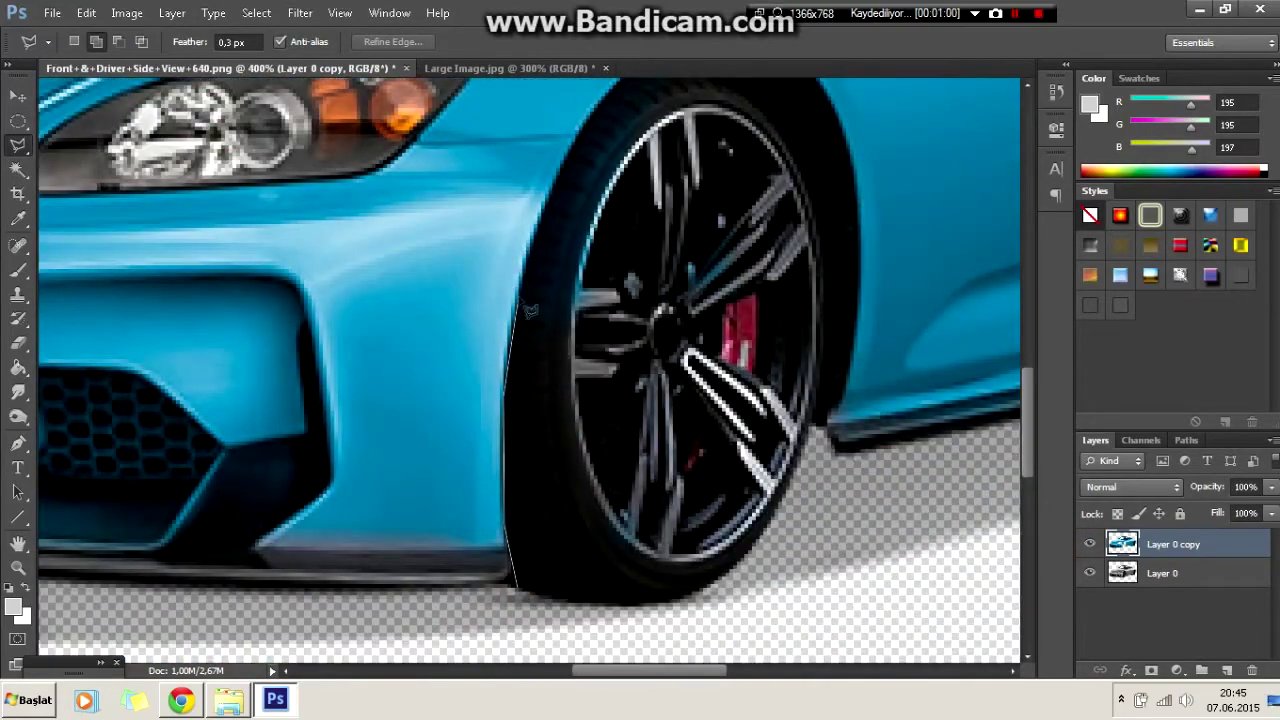
pyautogui.moveTo(583, 150); pyautogui.dragTo(519, 259)
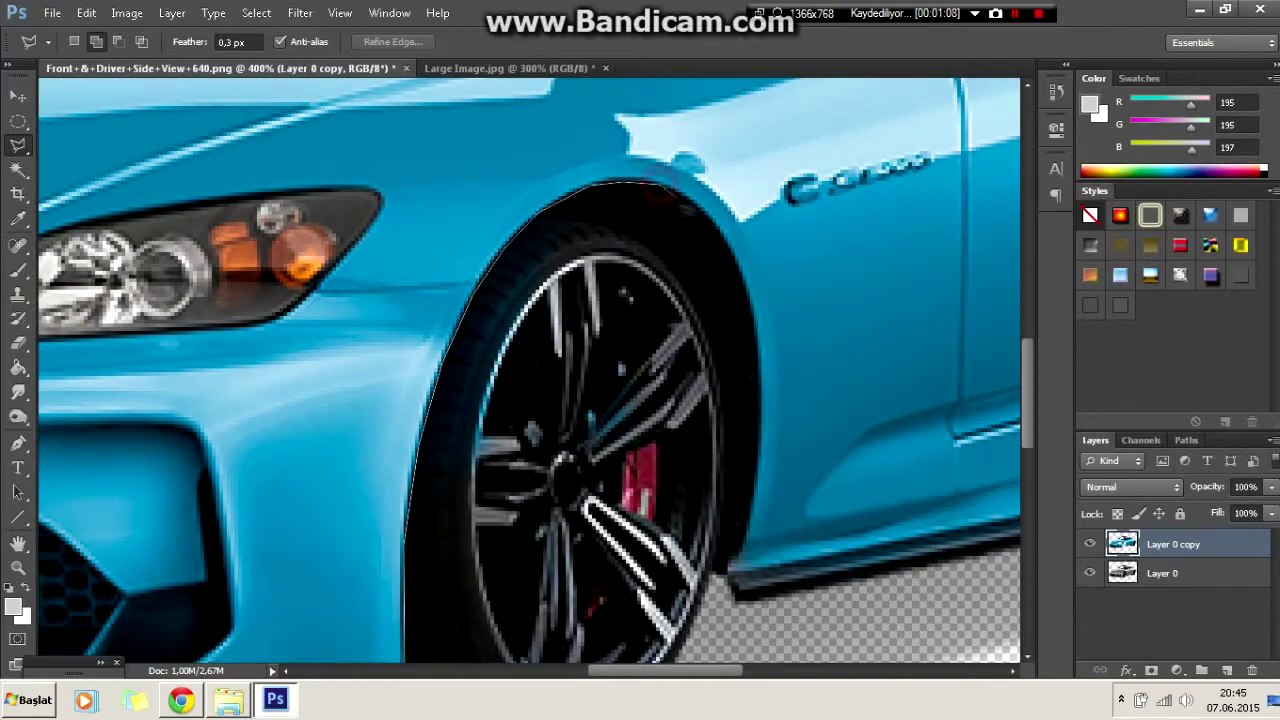
pyautogui.hscroll(4, 735, 575)
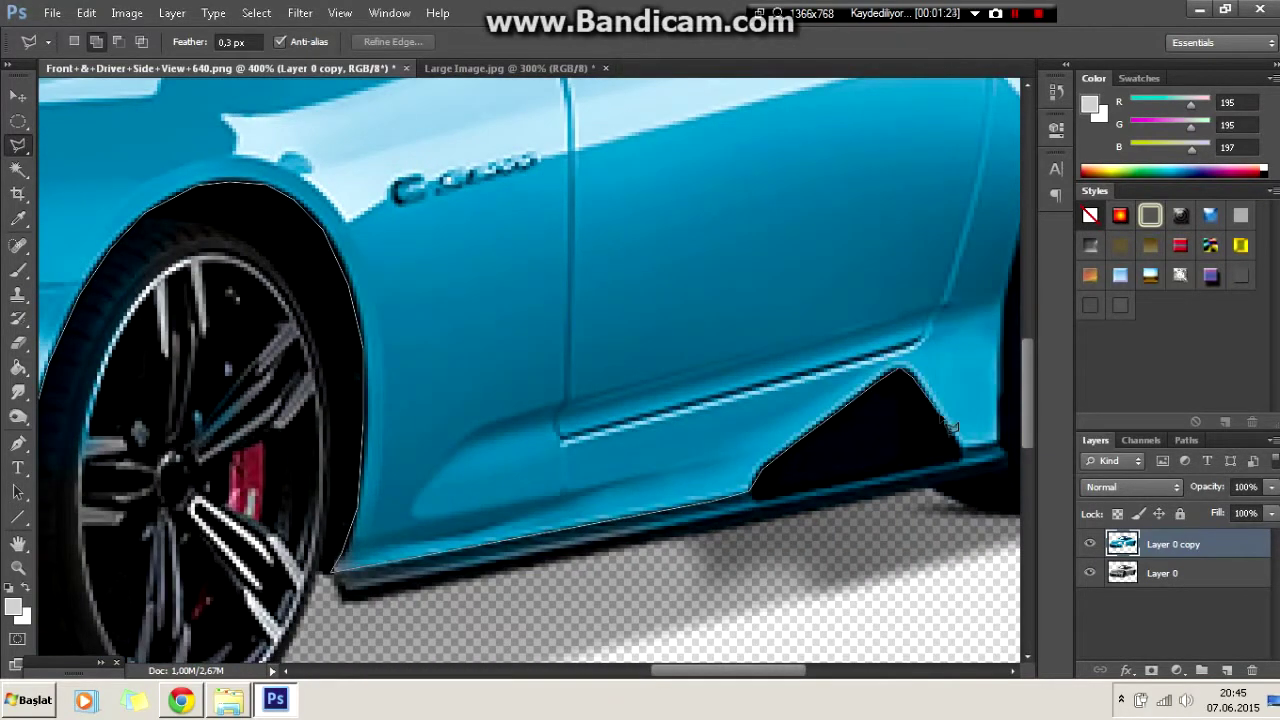
pyautogui.hscroll(5, 578, 420)
pyautogui.scroll(1, 578, 420)
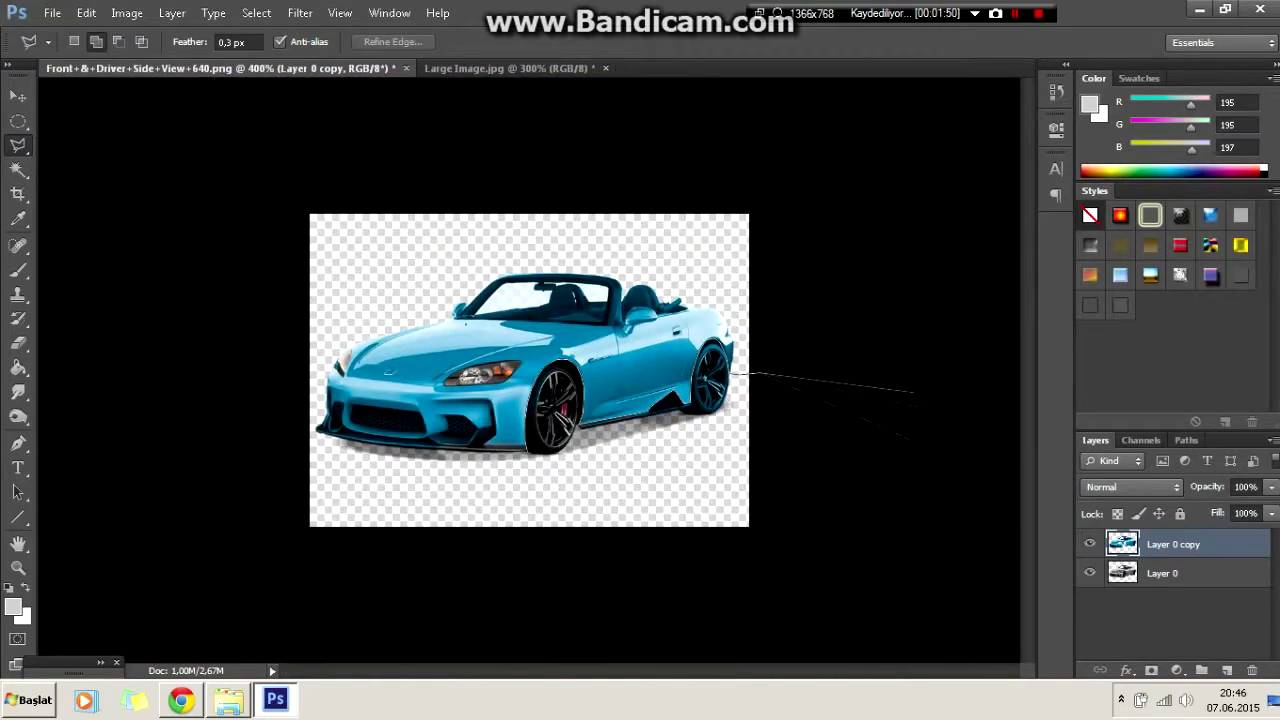
pyautogui.moveTo(915, 393)
pyautogui.mouseDown()
pyautogui.moveTo(200, 357)
pyautogui.moveTo(205, 490)
pyautogui.mouseUp()
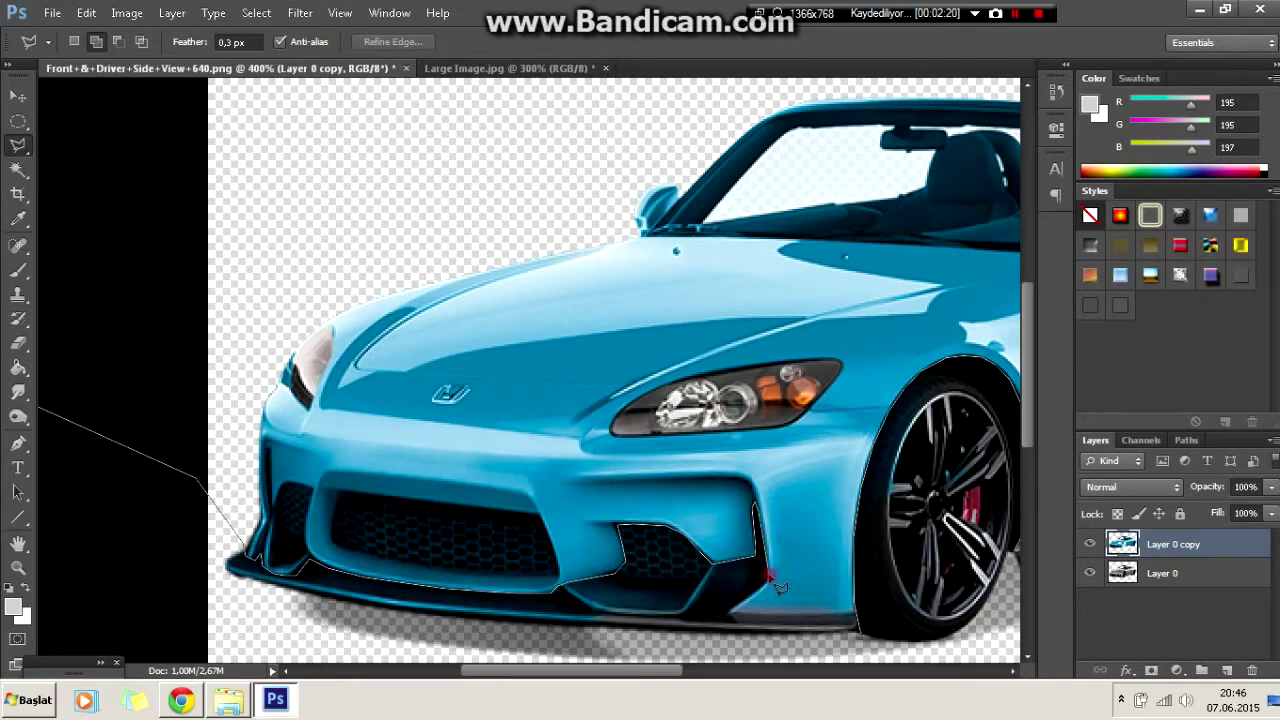
pyautogui.hotkey('ctrl', '-')
pyautogui.hotkey('ctrl', '-')
pyautogui.hotkey('ctrl', '-')
pyautogui.hotkey('ctrl', '-')
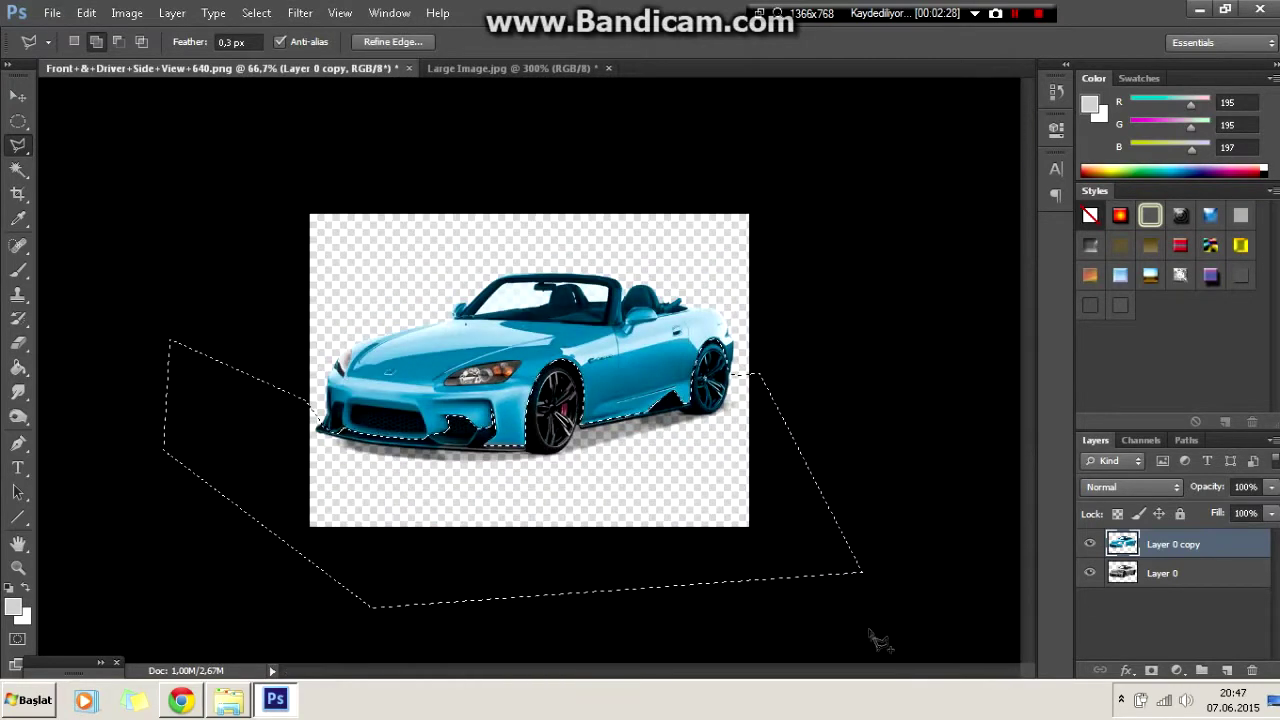
pyautogui.hotkey('ctrl', '+')
pyautogui.hotkey('ctrl', '+')
# Remove the blue tint from the grille and lower bumper area, then deselect.
pyautogui.hscroll(-5, 266, 484)
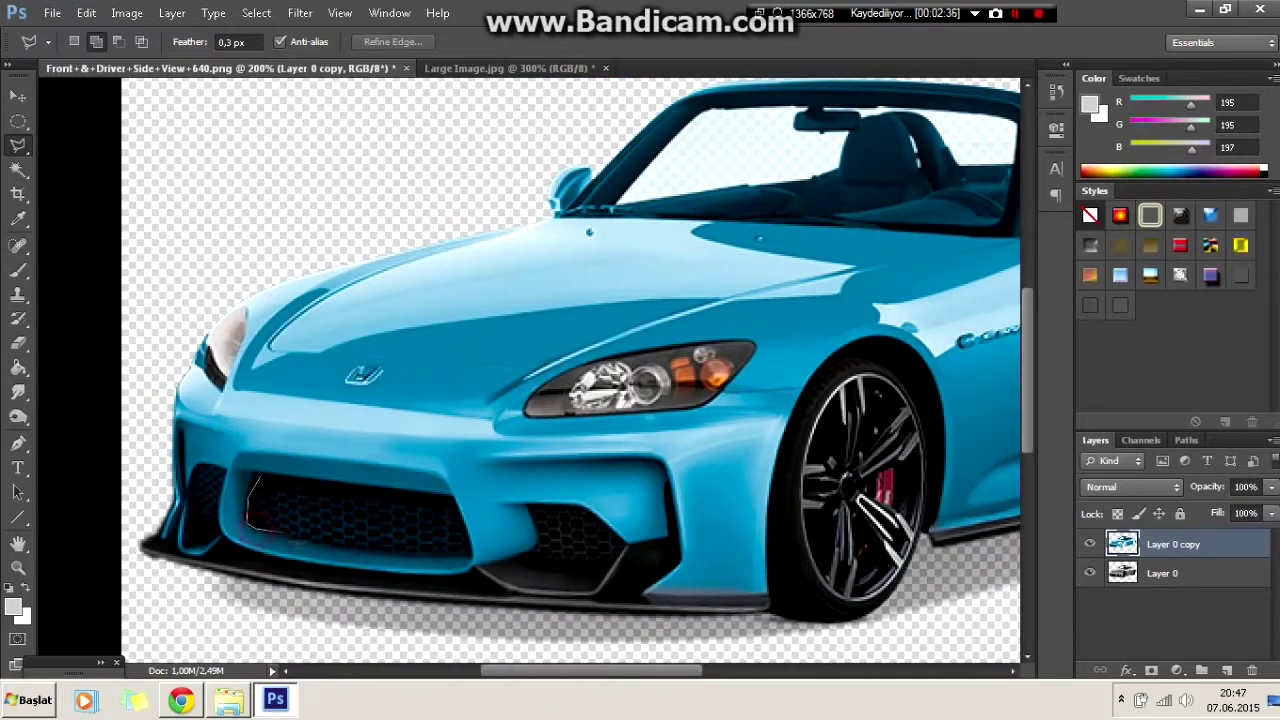
pyautogui.doubleClick(470, 545)
pyautogui.press('Delete')
pyautogui.rightClick(362, 314)
pyautogui.click(400, 325)
pyautogui.click(205, 575)
pyautogui.rightClick(304, 247)
pyautogui.click(330, 263)
# Start outlining the windshield frame and hood edge.
pyautogui.hotkey('ctrl', '+')
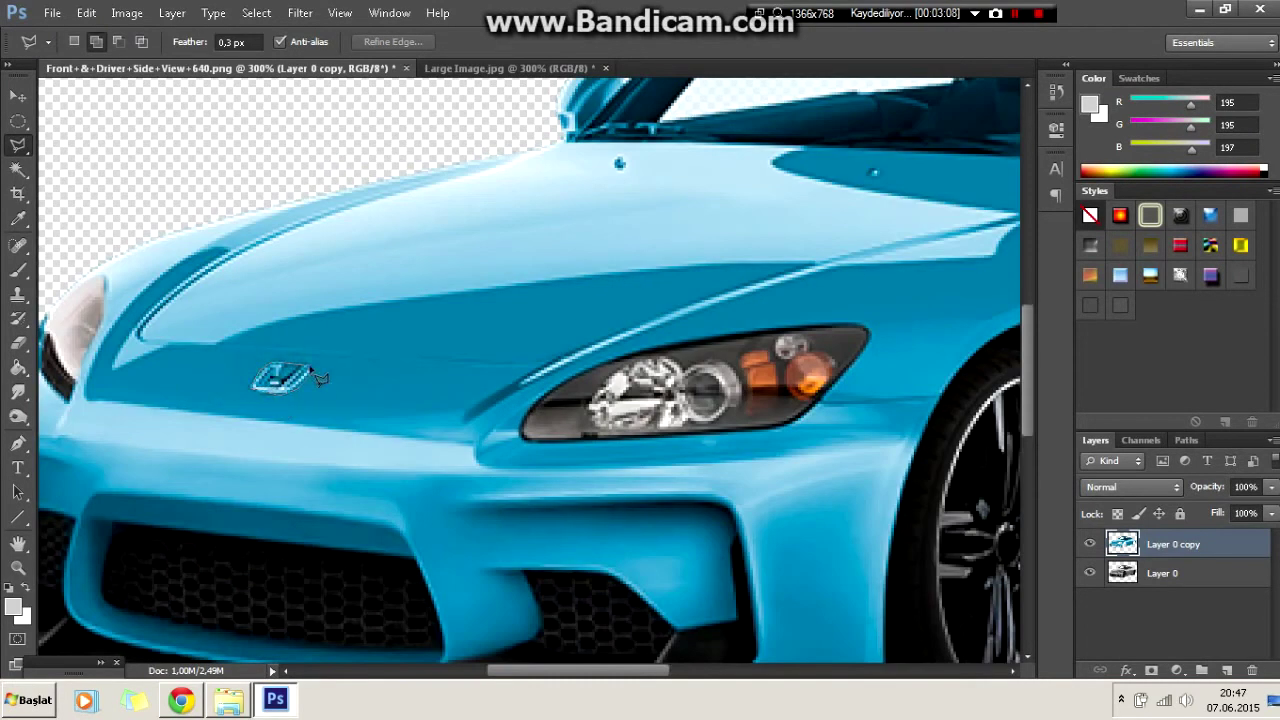
pyautogui.hotkey('ctrl', '-')
pyautogui.hscroll(3, 572, 410)
pyautogui.hotkey('ctrl', '+')
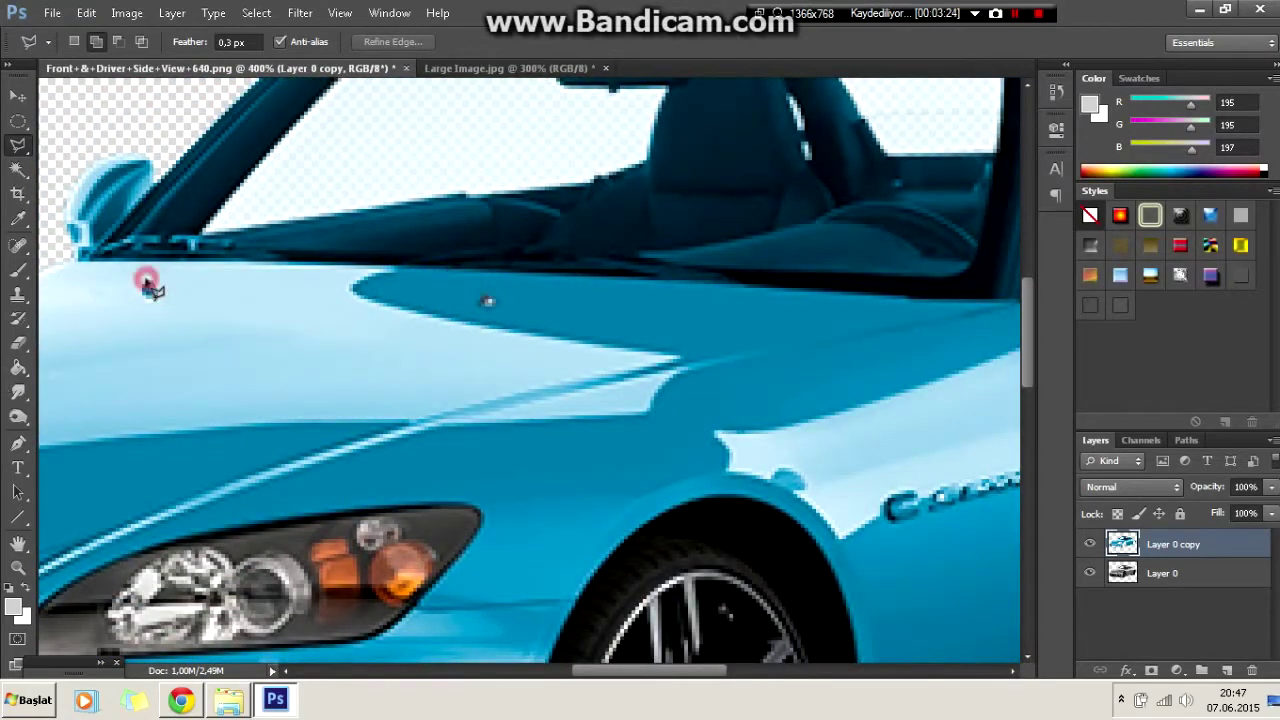
pyautogui.scroll(2, 117, 350)
pyautogui.scroll(2, 117, 350)
pyautogui.moveTo(336, 193); pyautogui.dragTo(86, 423)
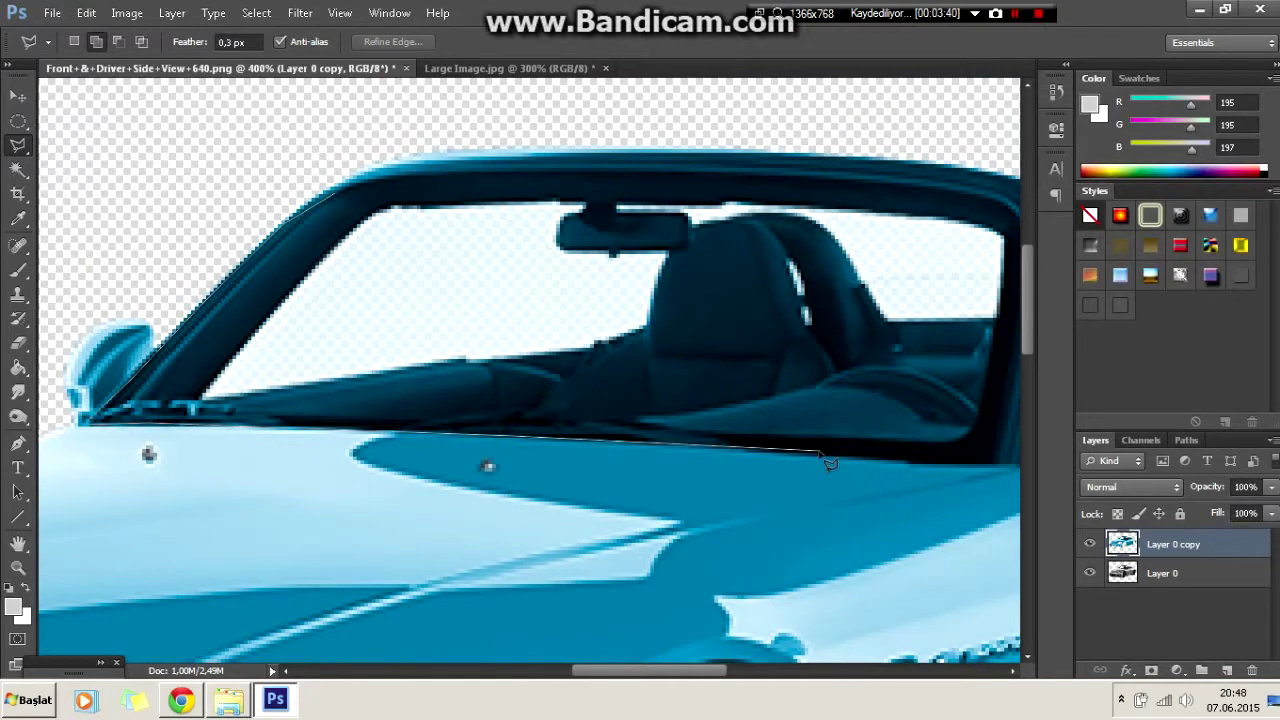
# Close the cabin outline and delete its blue tint, restoring frame and seats.
pyautogui.hscroll(3, 828, 462)
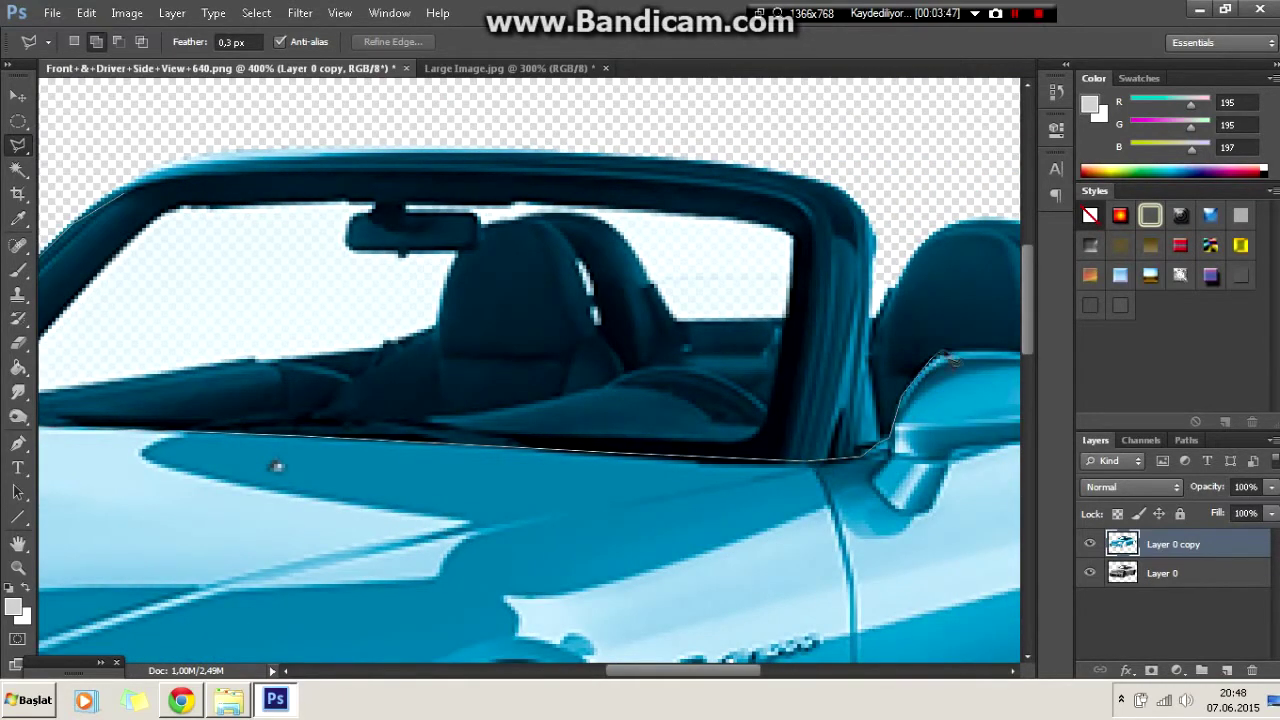
pyautogui.hscroll(5, 950, 358)
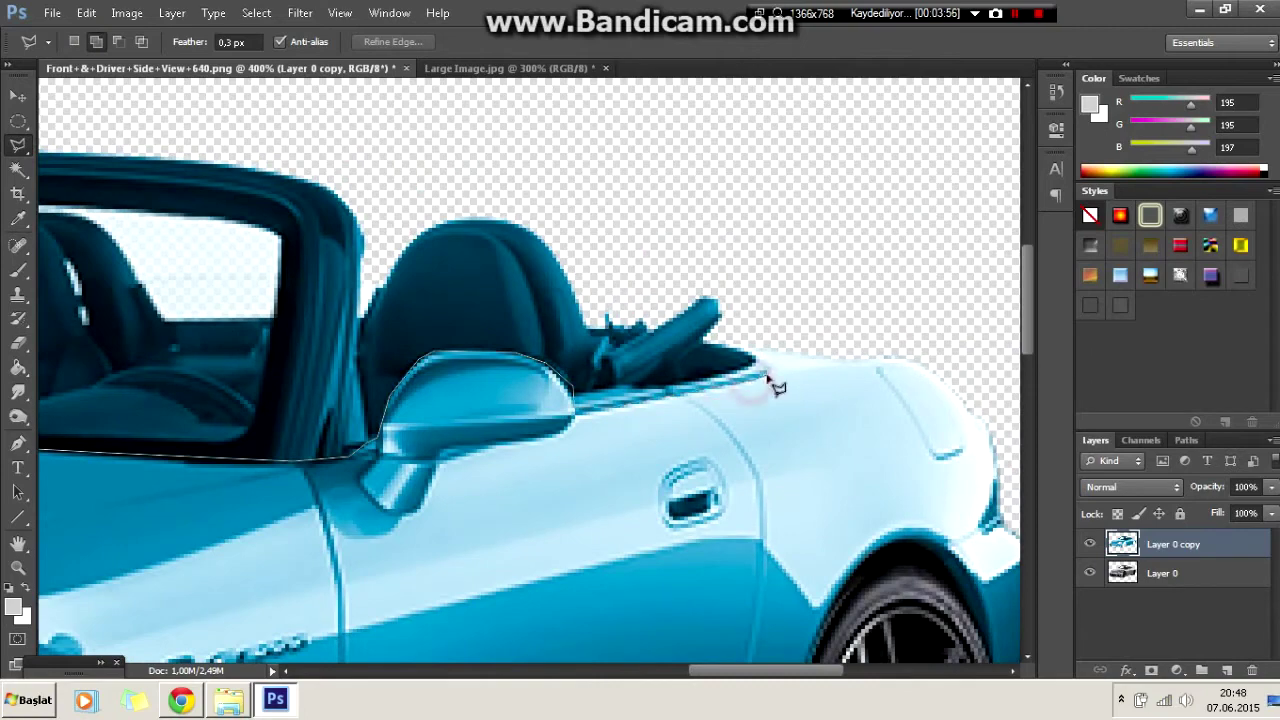
pyautogui.hotkey('ctrl', '-')
pyautogui.hotkey('ctrl', '-')
pyautogui.click(200, 212)
pyautogui.press('Delete')
pyautogui.hotkey('ctrl', 'd')
pyautogui.press('e')
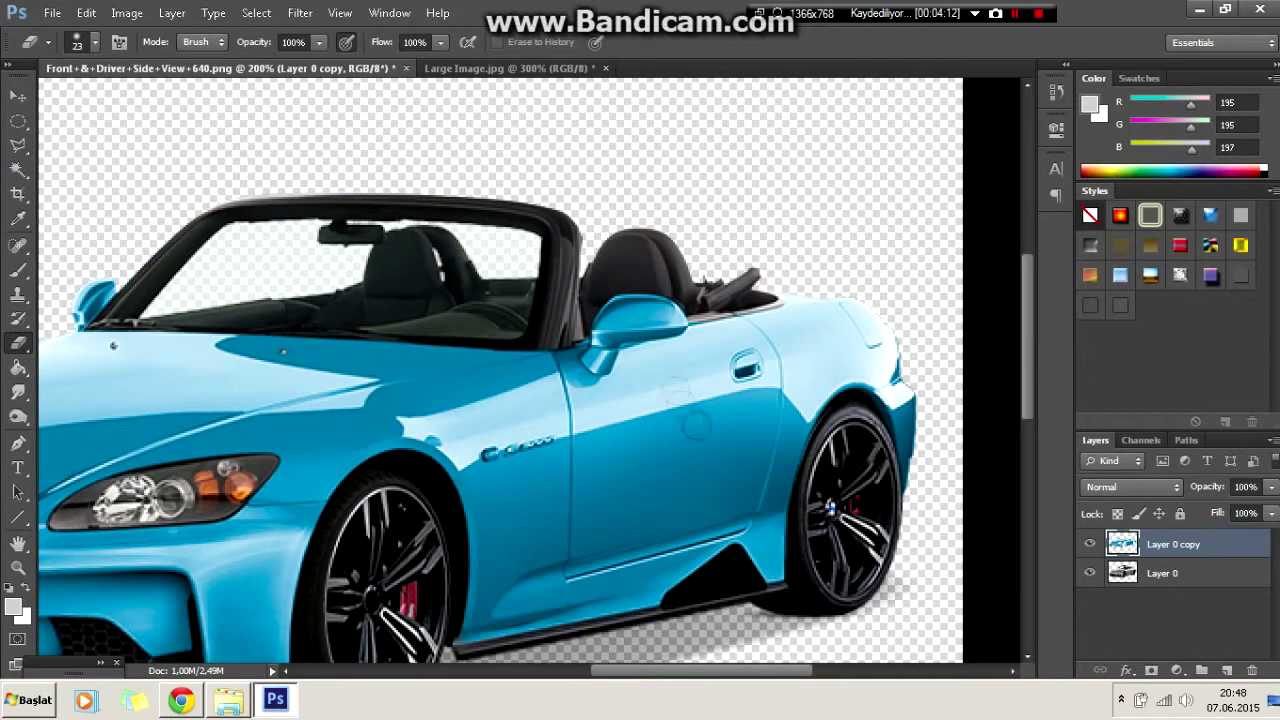
# Compare against the hidden blue layer, then outline the orange side marker.
pyautogui.click(1089, 544)
pyautogui.click(1089, 544)
pyautogui.hotkey('ctrl', '+')
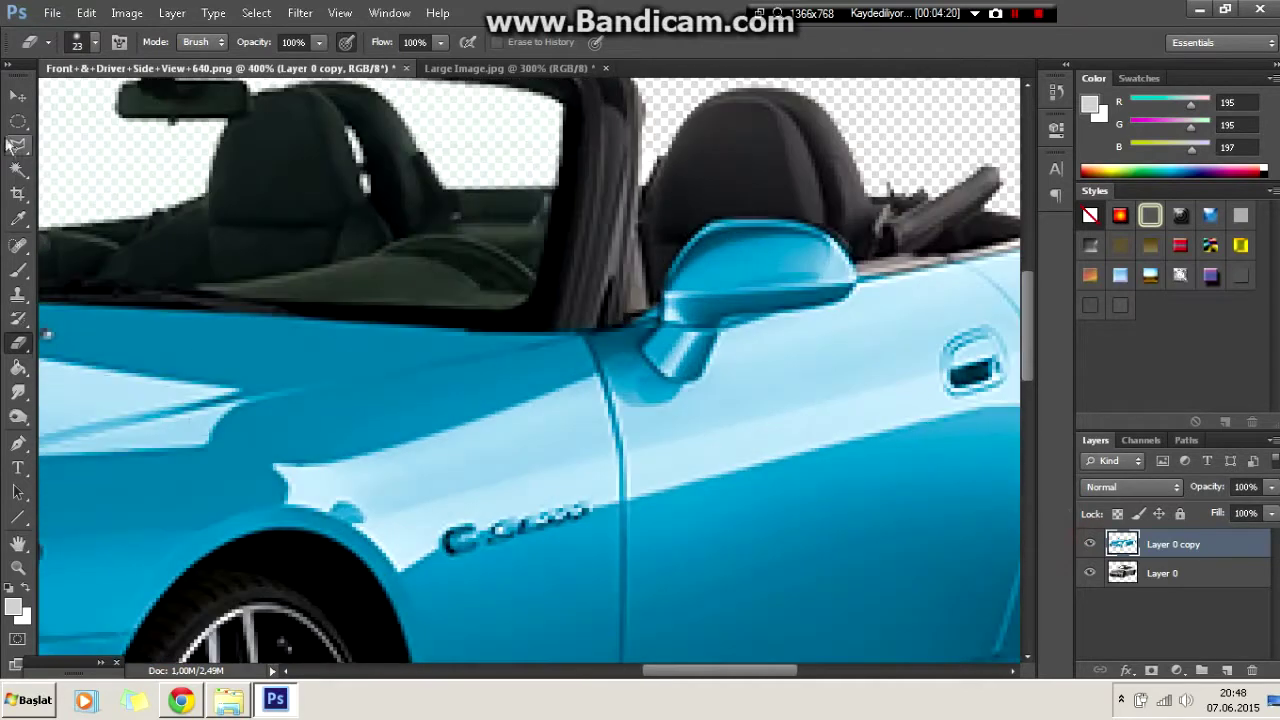
pyautogui.press('l')
pyautogui.click(446, 536)
pyautogui.click(470, 527)
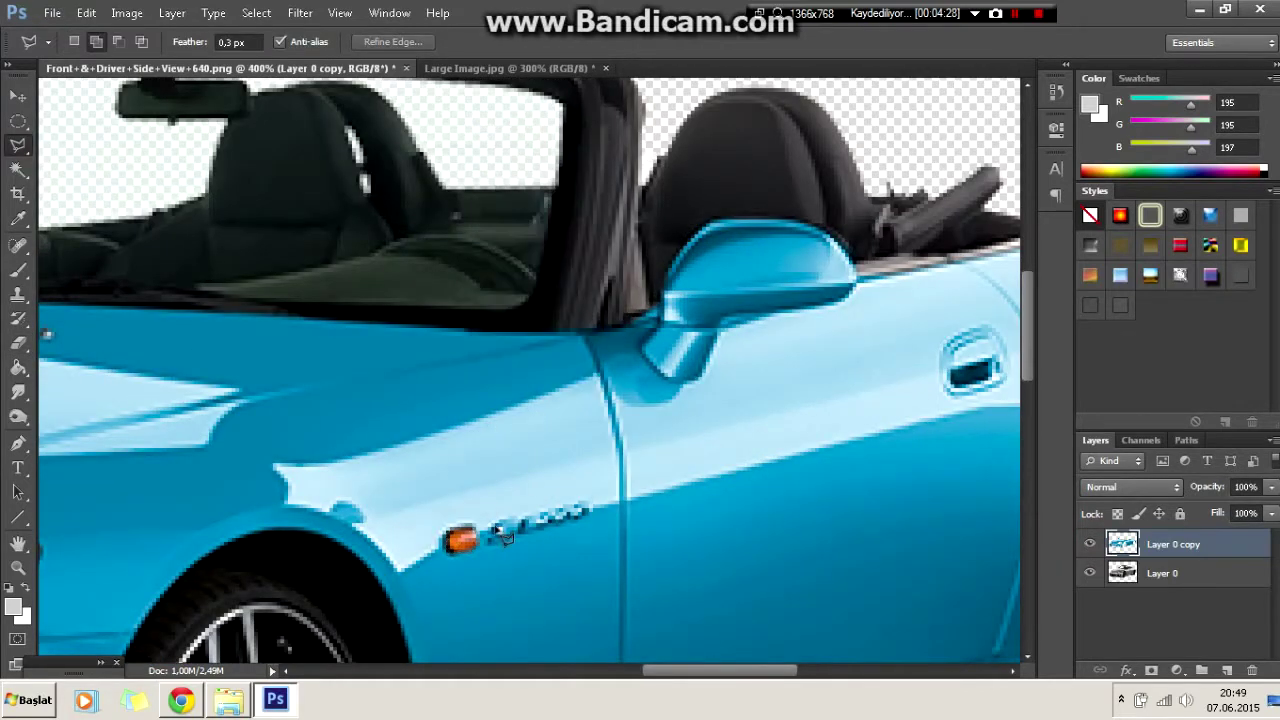
# Outline the side badge along its length.
pyautogui.click(505, 516)
pyautogui.rightClick(505, 530)
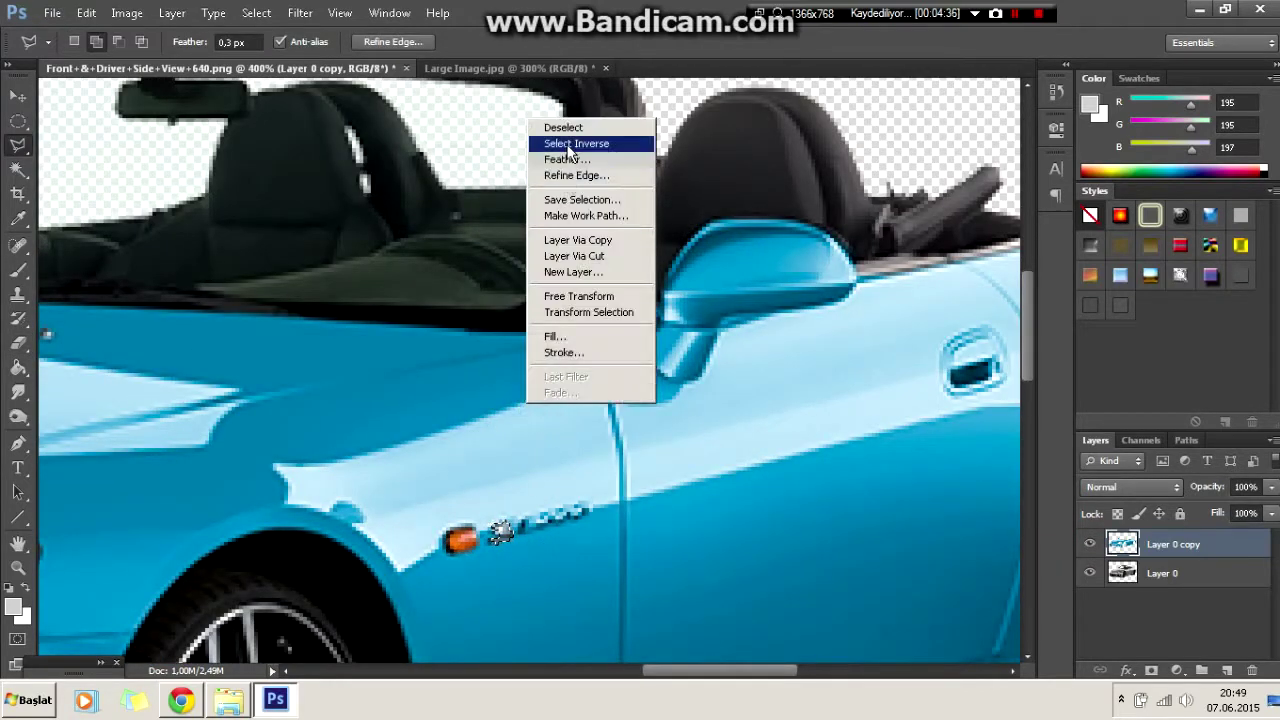
pyautogui.press('Escape')
pyautogui.click(545, 516)
pyautogui.click(592, 508)
pyautogui.rightClick(617, 360)
pyautogui.press('Escape')
pyautogui.hotkey('ctrl', '-')
pyautogui.hotkey('ctrl', '-')
pyautogui.hotkey('ctrl', '-')
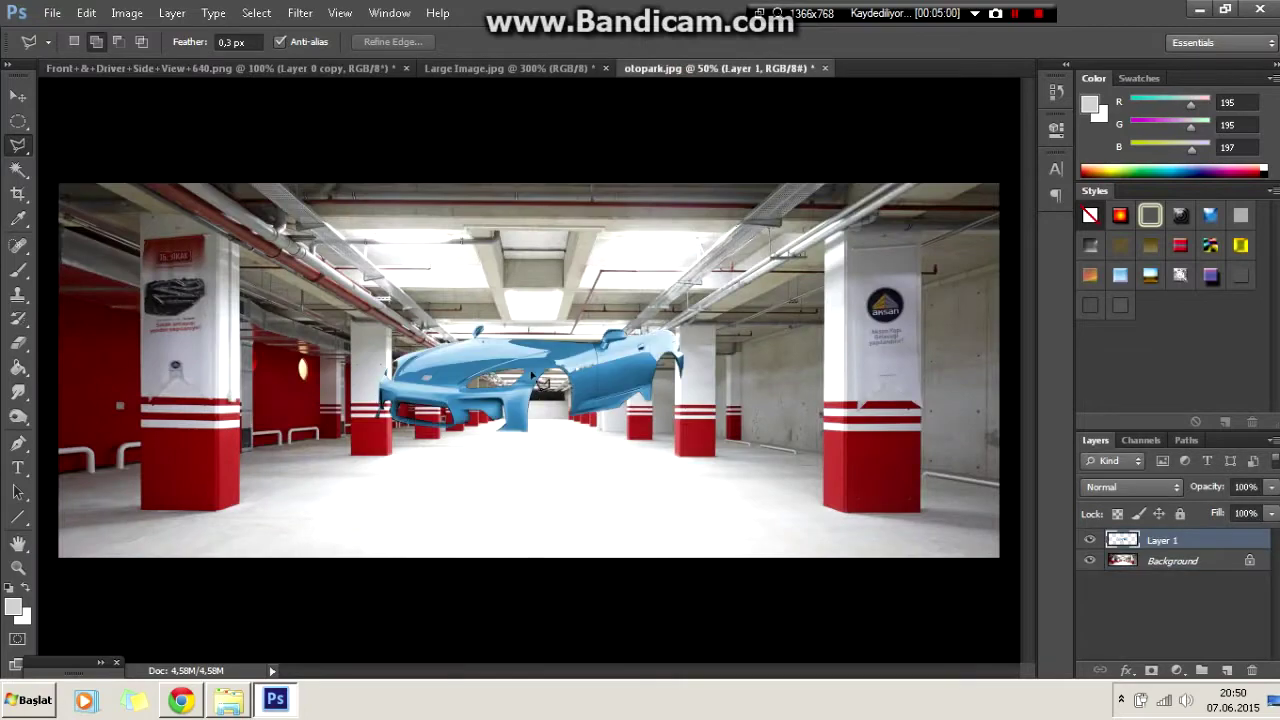
# Drag the light blue car layer into the otopark.jpg garage photo.
pyautogui.moveTo(659, 369); pyautogui.dragTo(207, 84)
pyautogui.click(207, 68)
pyautogui.rightClick(1160, 540)
pyautogui.press('Escape')
# Scale and position the car on the garage floor between the pillars.
pyautogui.moveTo(600, 380); pyautogui.dragTo(695, 68)
pyautogui.hotkey('ctrl', 't')
pyautogui.moveTo(640, 380)
pyautogui.mouseDown()
pyautogui.moveTo(603, 367)
pyautogui.moveTo(520, 440)
pyautogui.mouseUp()
pyautogui.moveTo(600, 386); pyautogui.dragTo(734, 368)
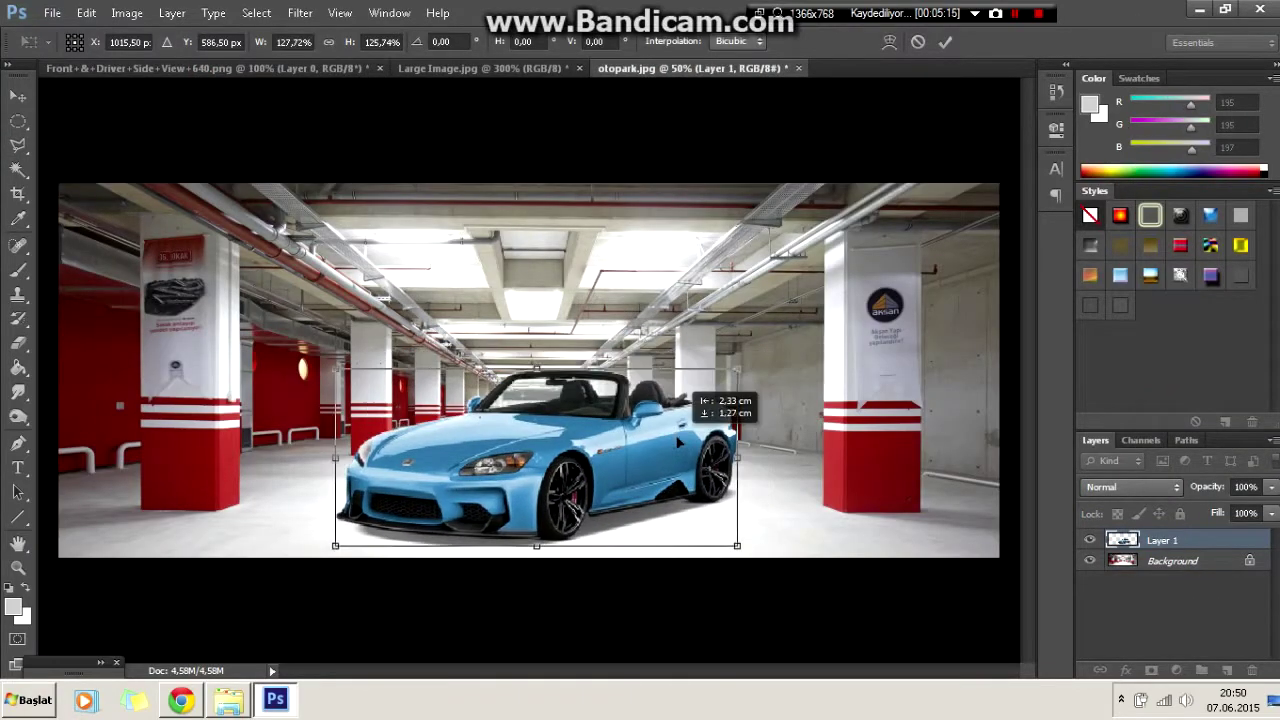
pyautogui.press('Return')
pyautogui.press('l')
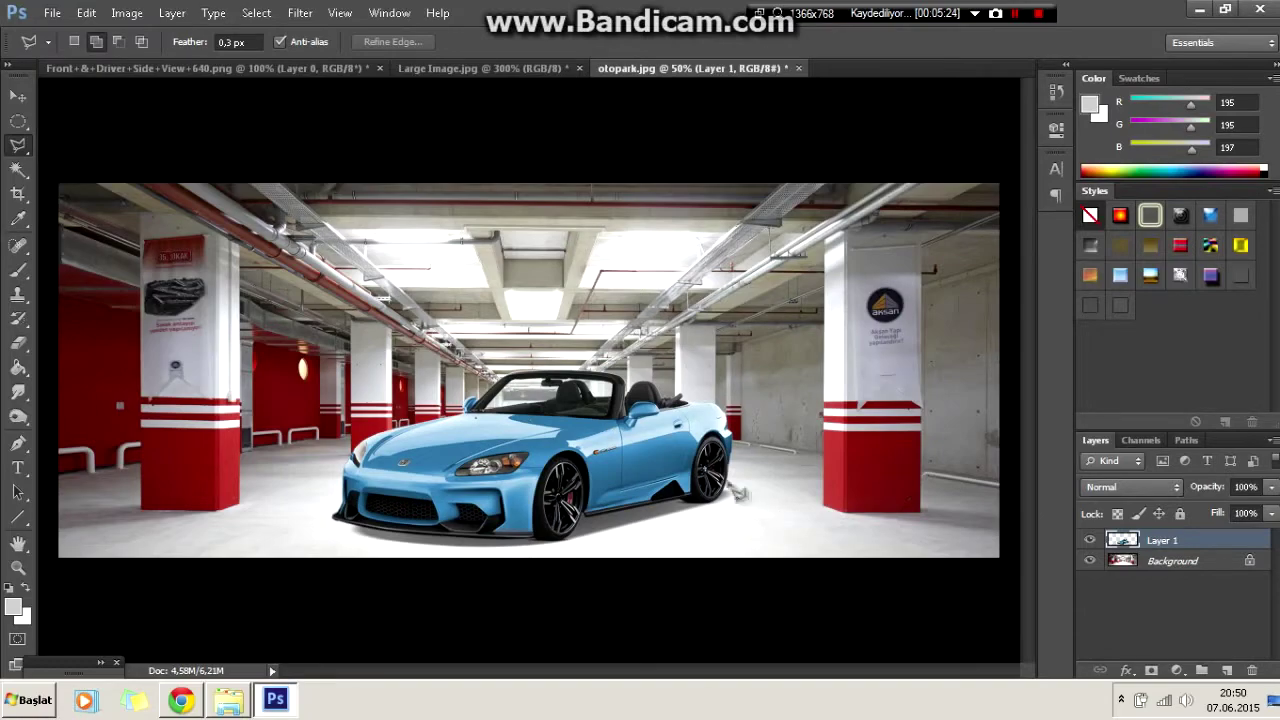
pyautogui.hotkey('ctrl', '+')
pyautogui.hotkey('ctrl', '+')
pyautogui.hotkey('ctrl', '-')
pyautogui.hotkey('ctrl', '-')
pyautogui.hotkey('ctrl', '-')
pyautogui.hotkey('ctrl', '+')
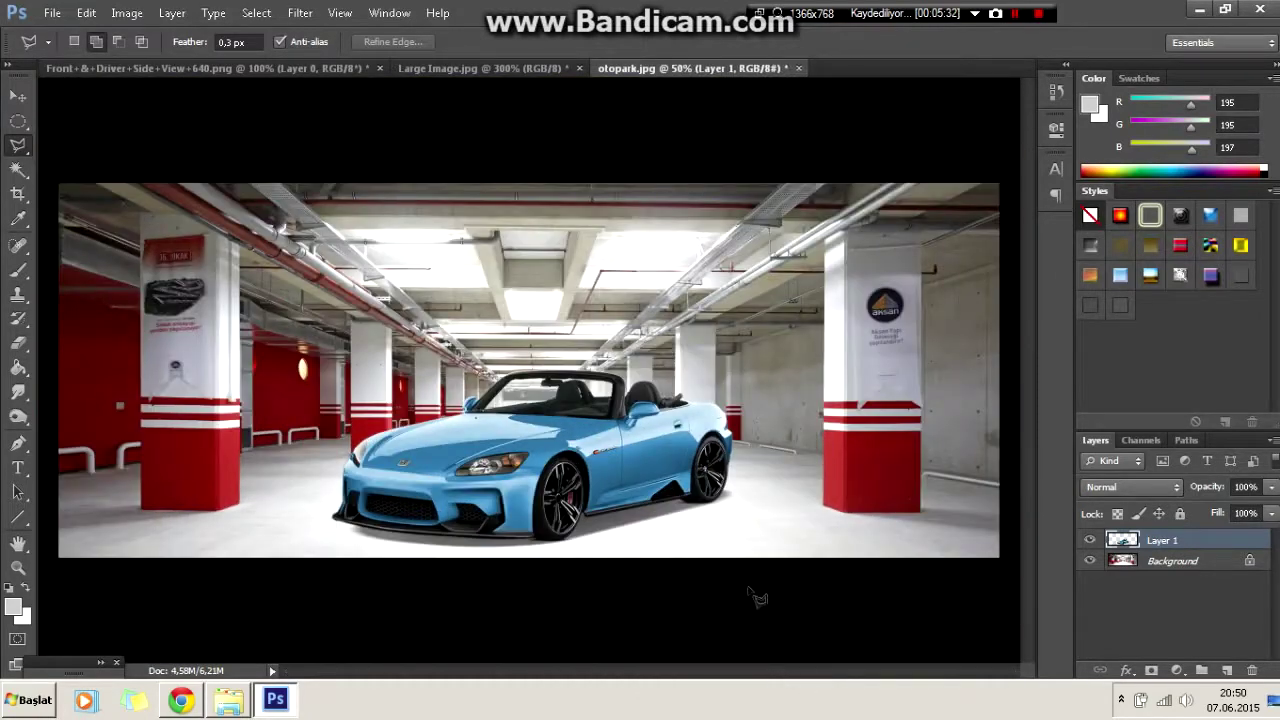